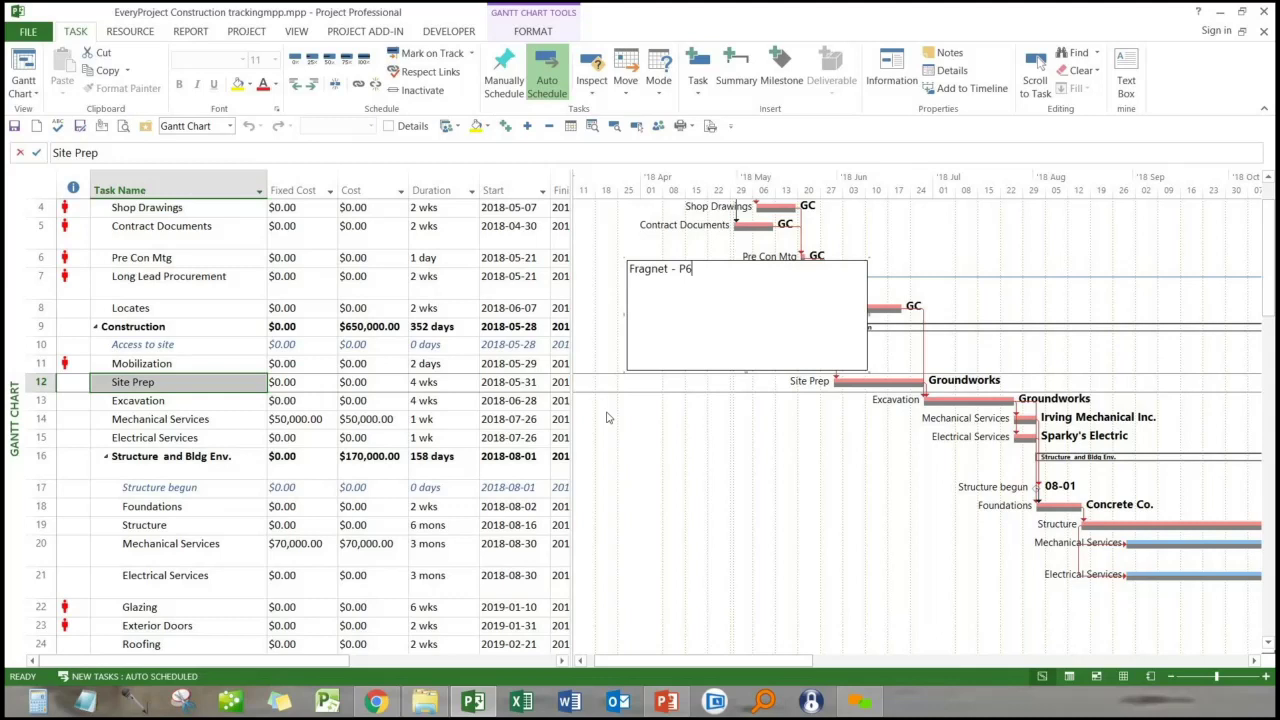
Add the lines "Pouring foundations" and "1. 1st day complete" to the Fragnet text box on the Gantt chart.
left_click(312, 487)
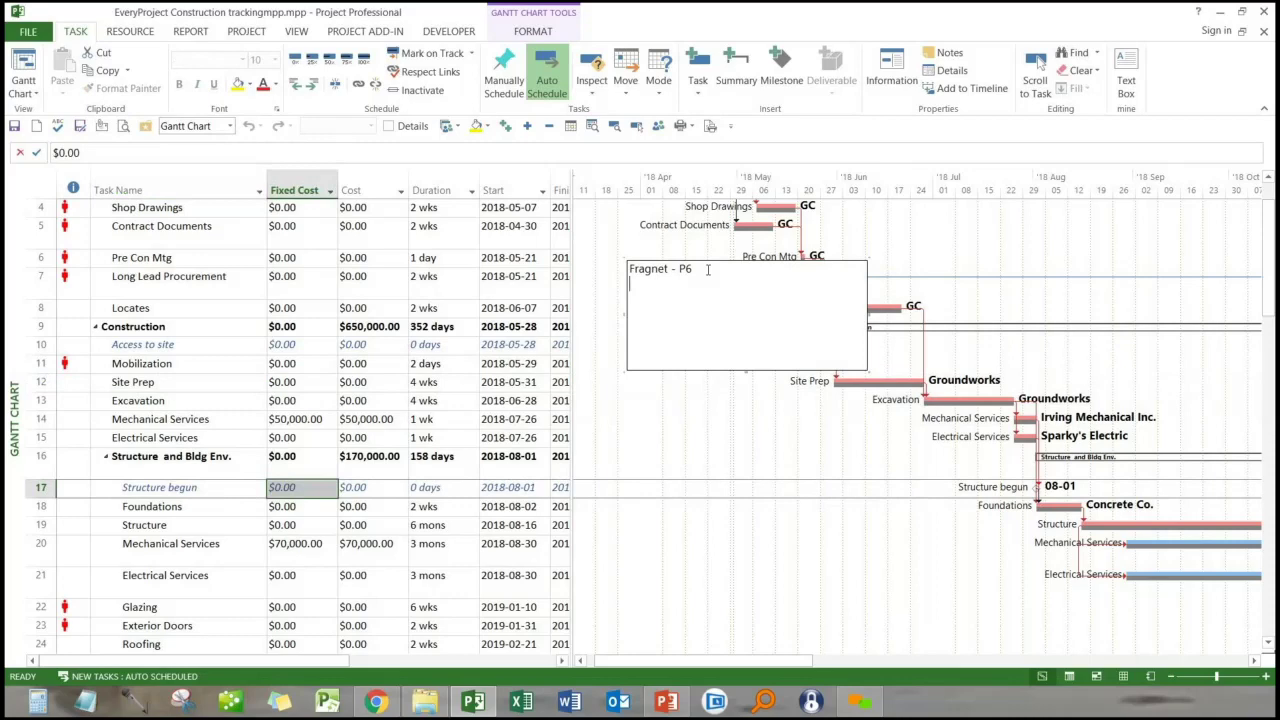
type("Pouring foundations")
key("Return")
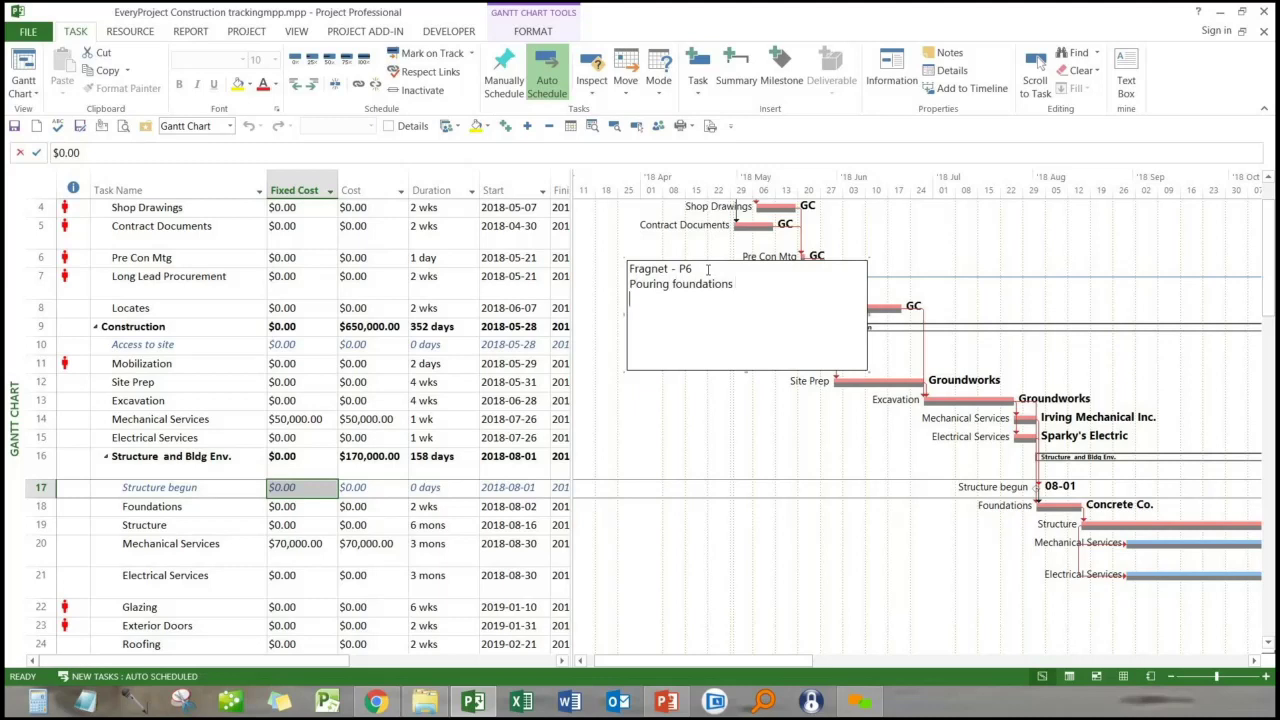
type("1. 1st day complete")
left_click(438, 419)
Update the progress of the Foundations task with an actual duration of 1d.
left_click(240, 506)
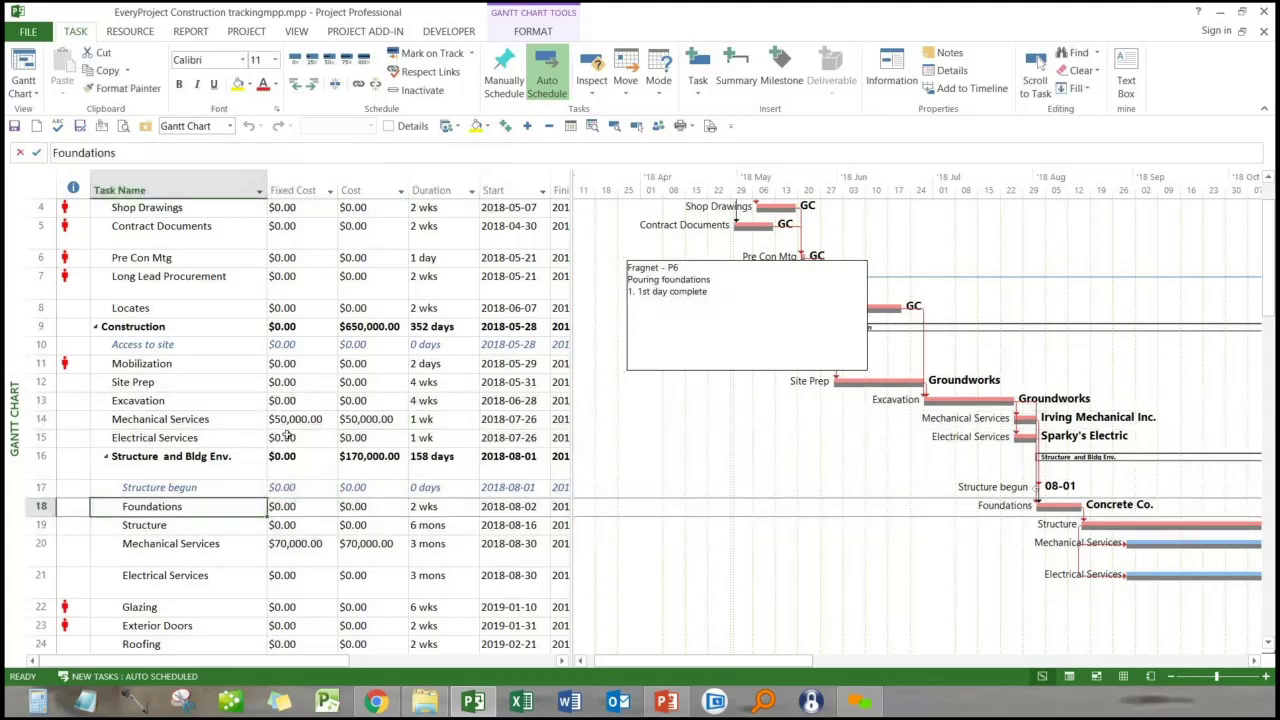
left_click(471, 53)
left_click(463, 98)
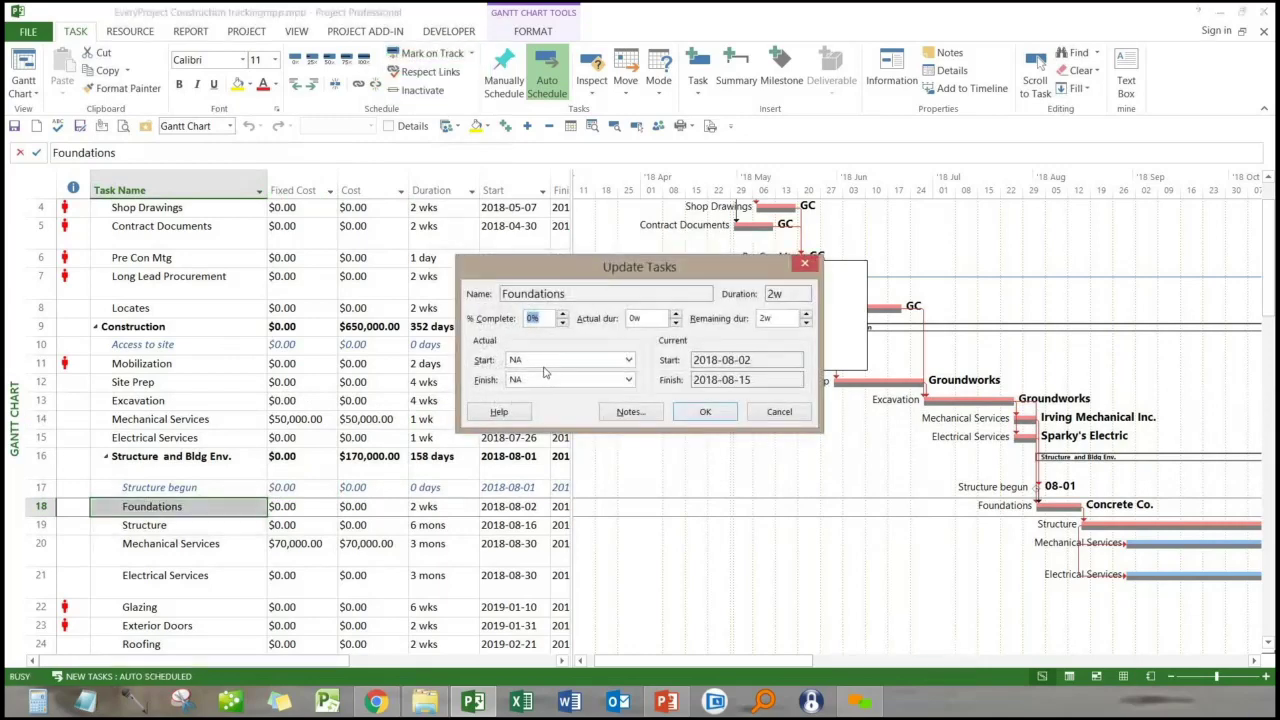
double_click(651, 317)
type("1d")
left_click(716, 416)
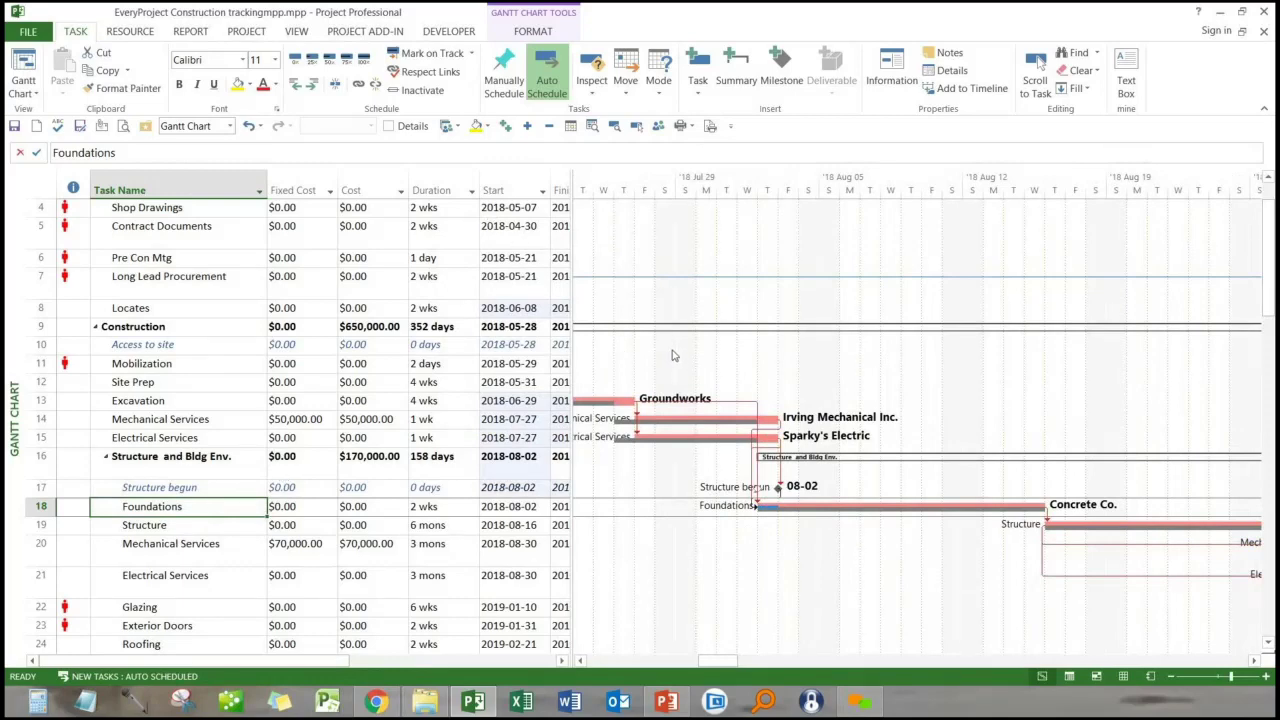
Draw a chart text box reading "2. concrete truck breaks and need to order another one... or it rains or whatever this delay task is".
left_click(1134, 66)
left_click_drag(864, 287, 1145, 405)
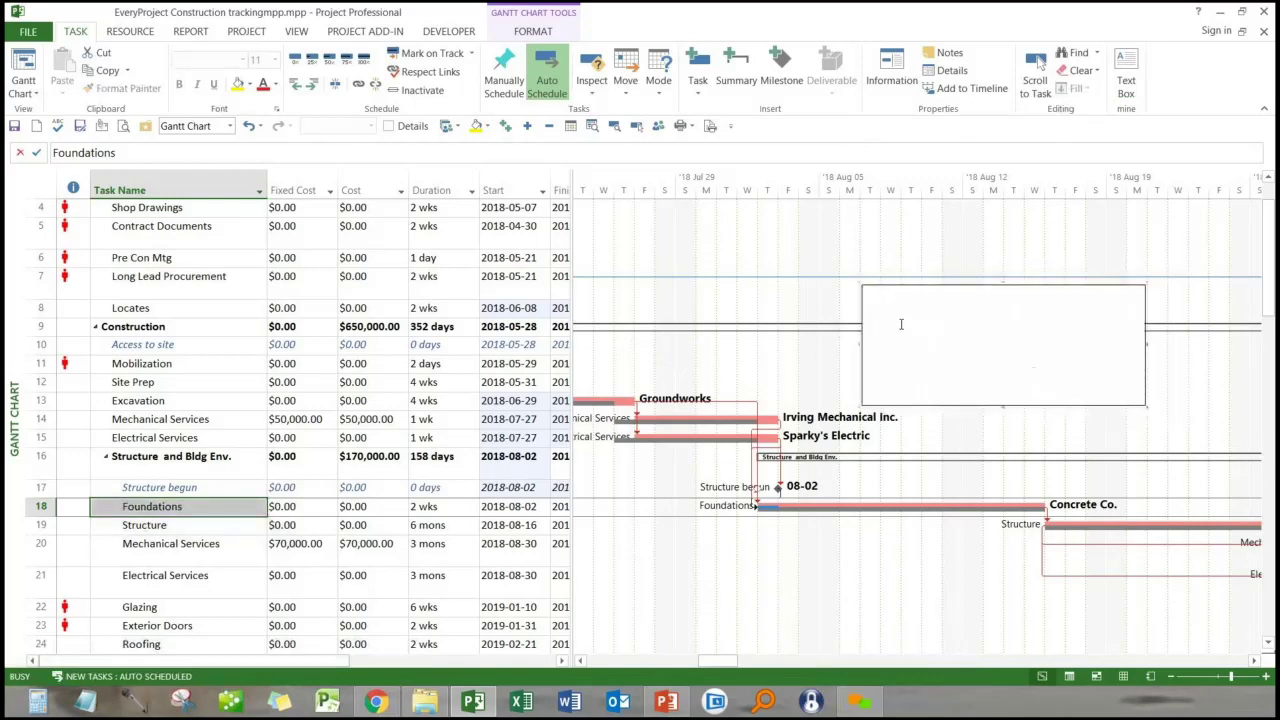
type("2. concrete truck breaks a")
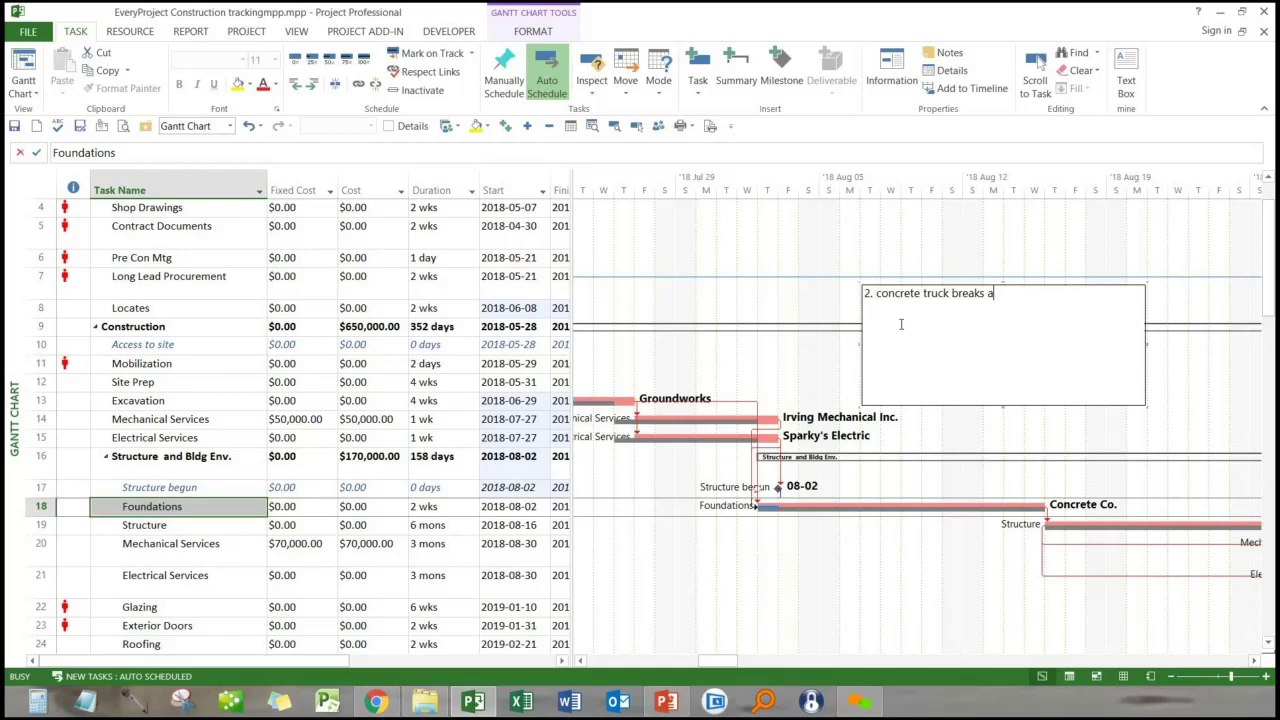
type("nd need to order another one... or it rains or whatever this delay task is")
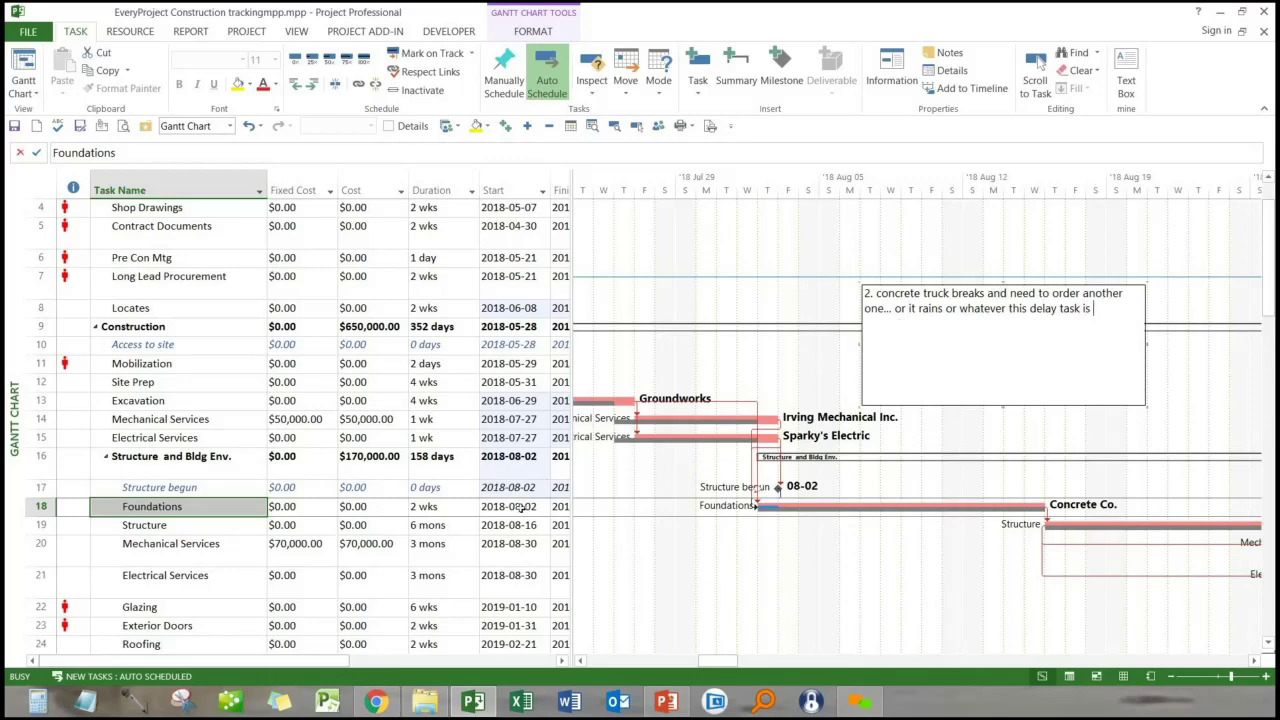
Insert a new task named "delay task" directly above Foundations and make it manually scheduled.
left_click(228, 507)
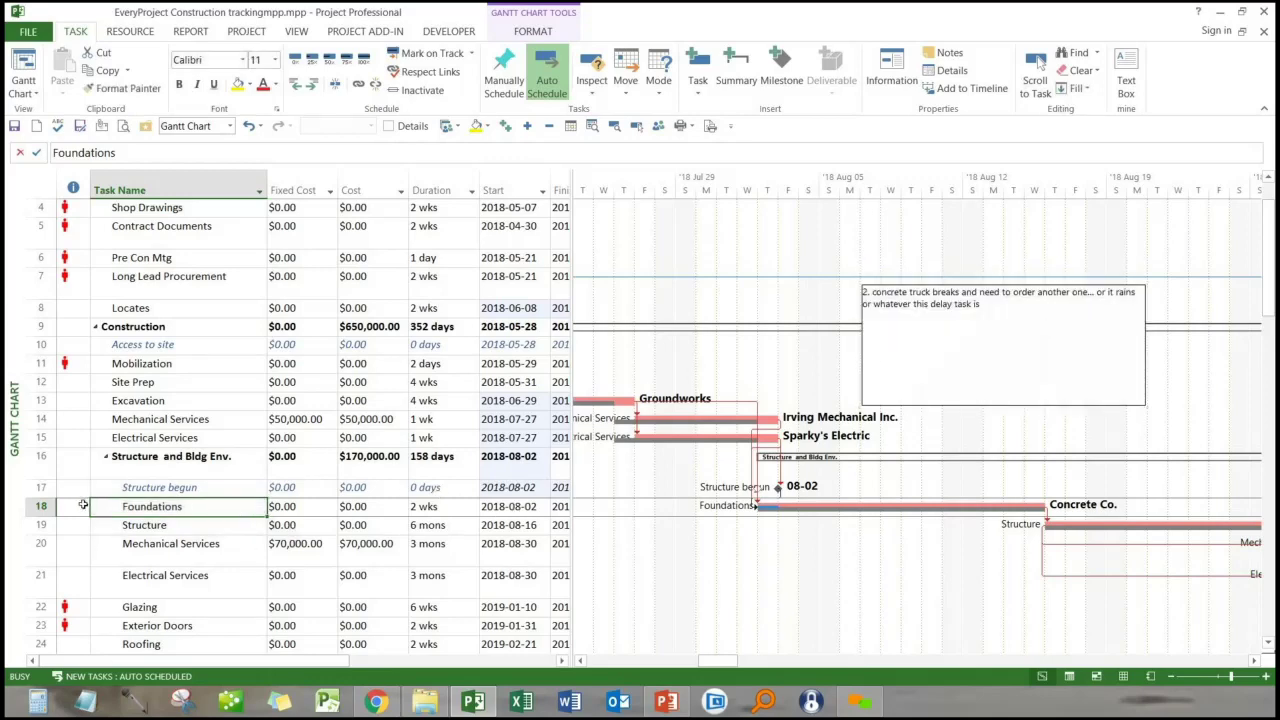
right_click(42, 507)
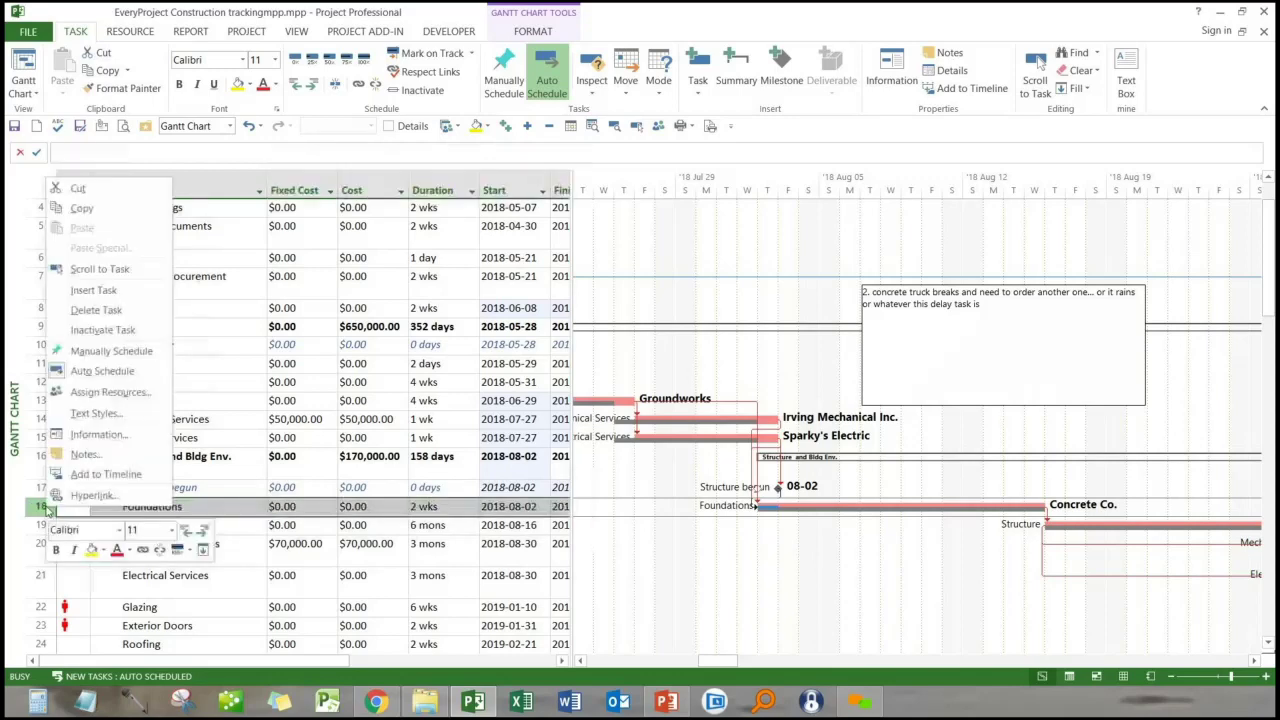
left_click(100, 292)
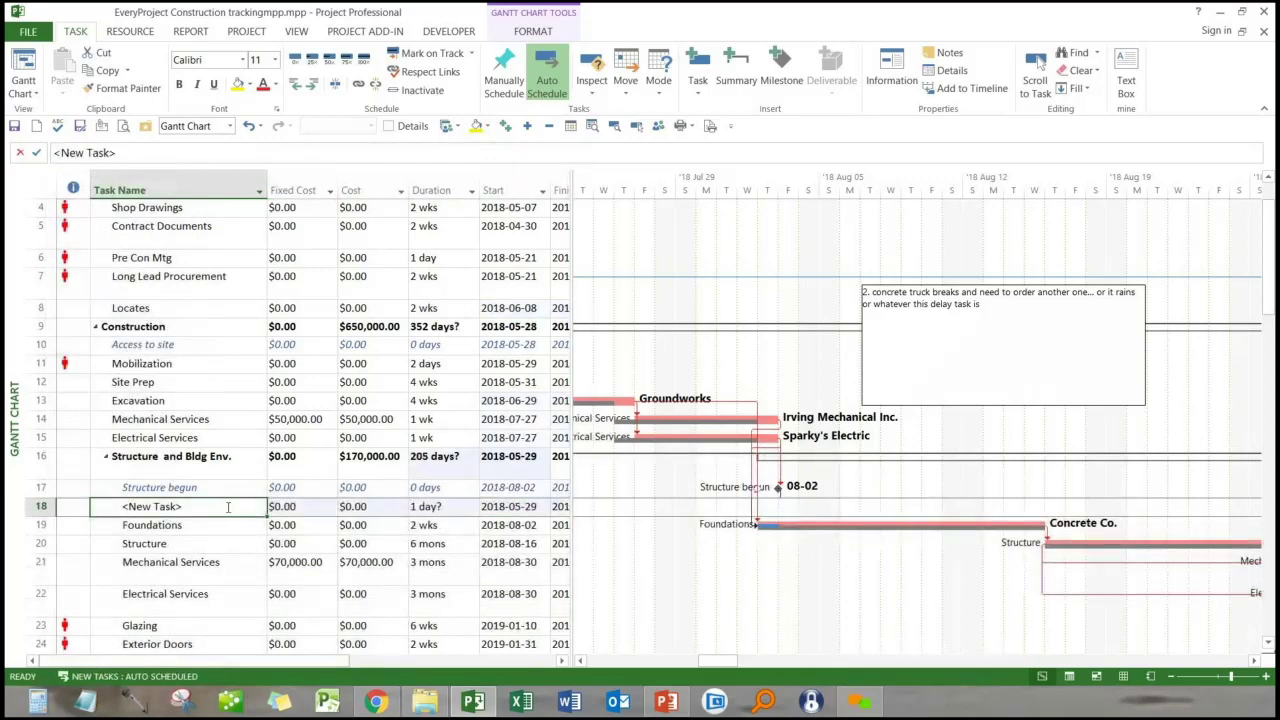
type("d")
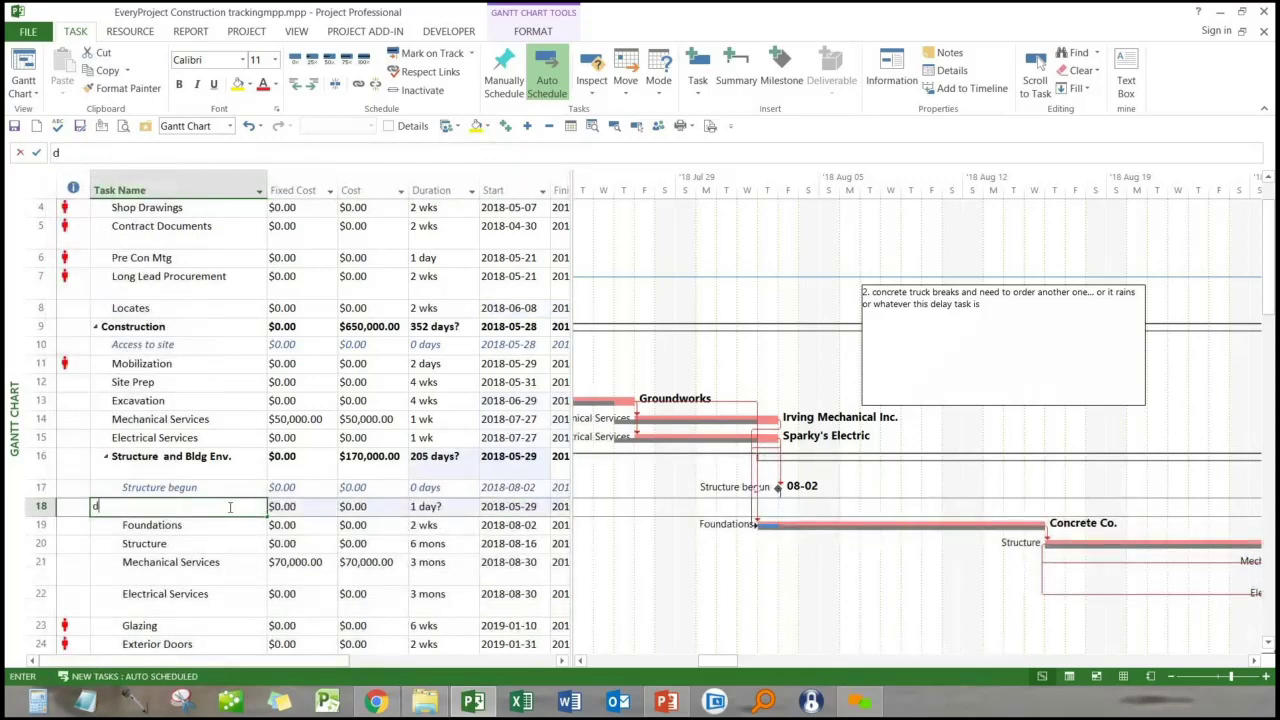
type("elay task")
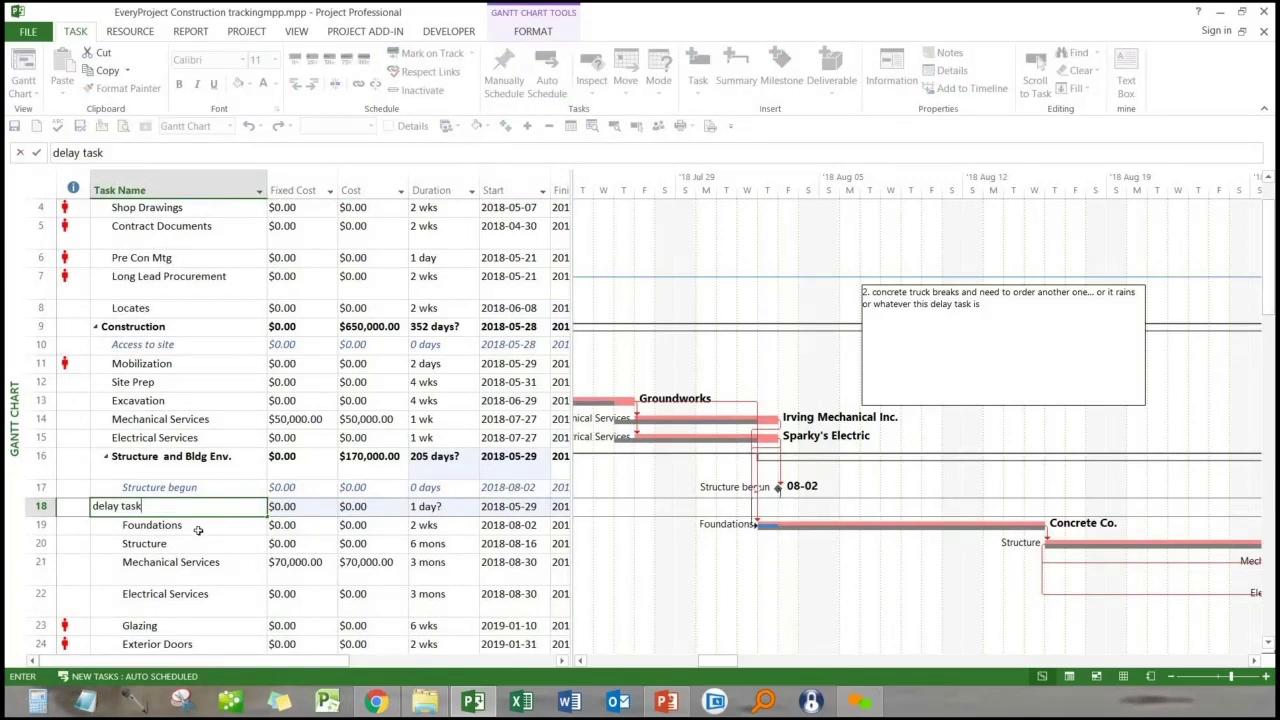
key("Return")
left_click(258, 509)
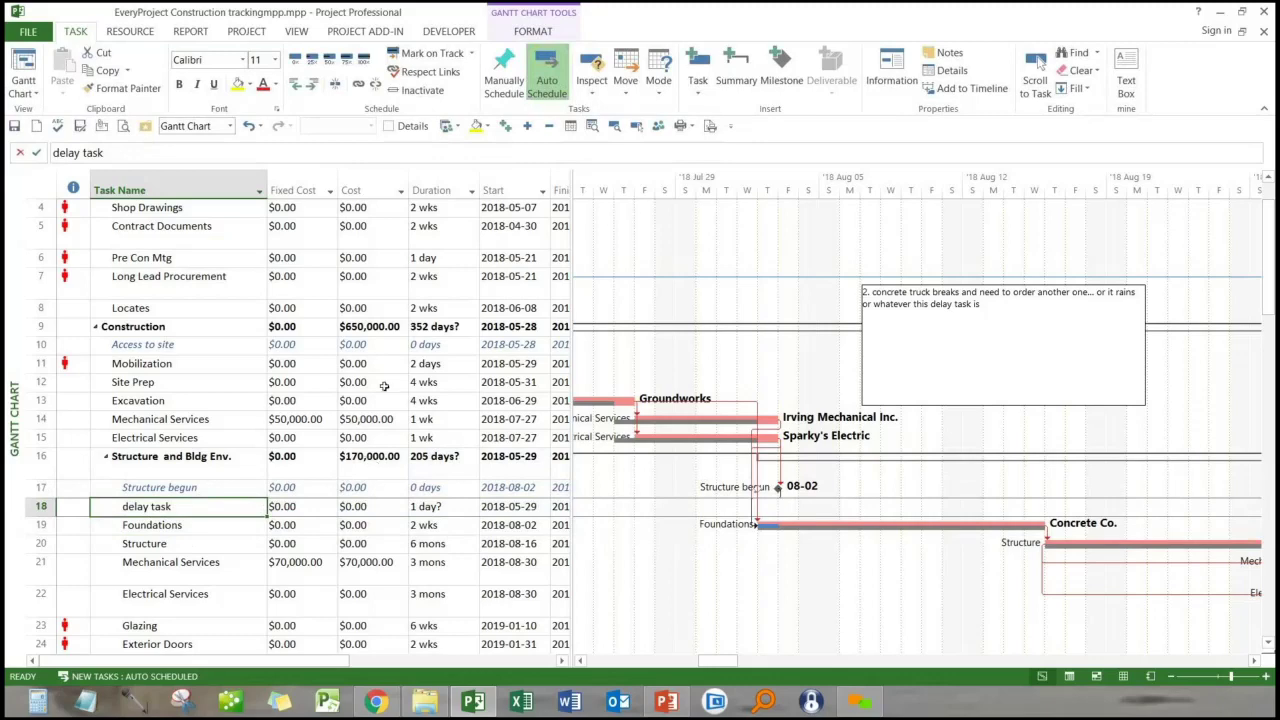
left_click(522, 85)
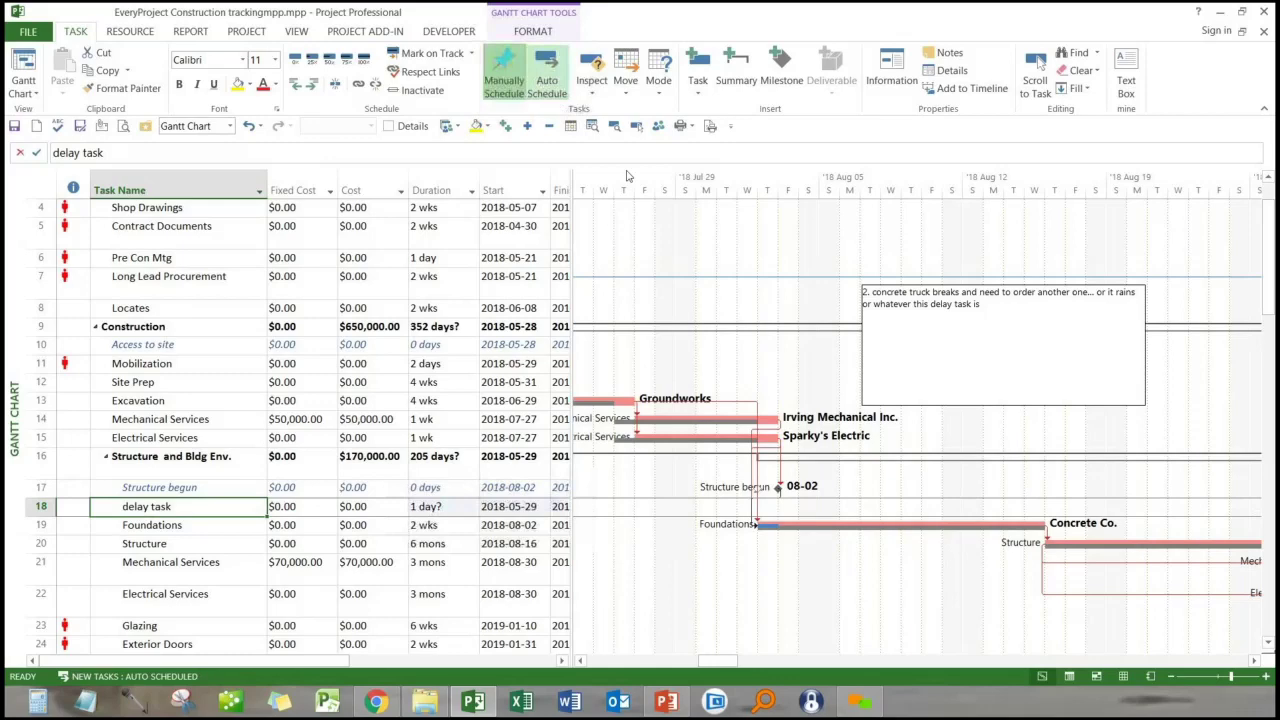
Add "delay task is manually scheduled with a start date and expected duration" to the chart's text box.
left_click(1093, 311)
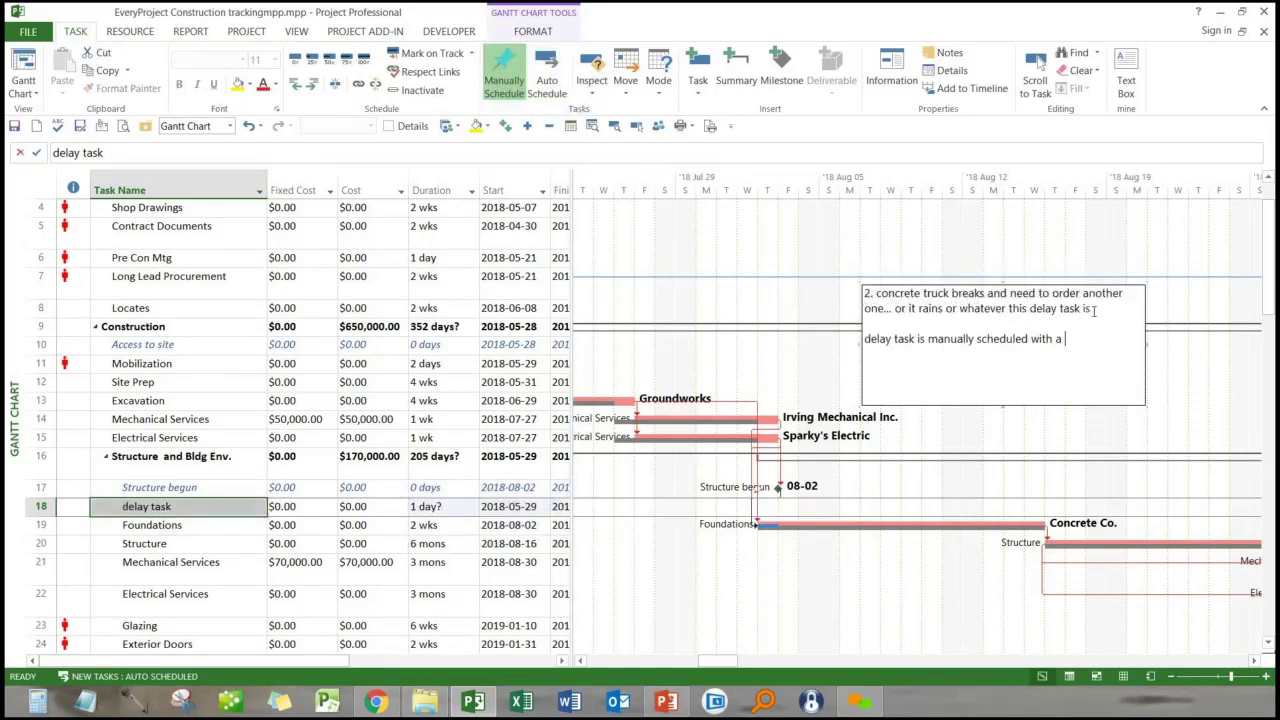
type("start date and expected dura")
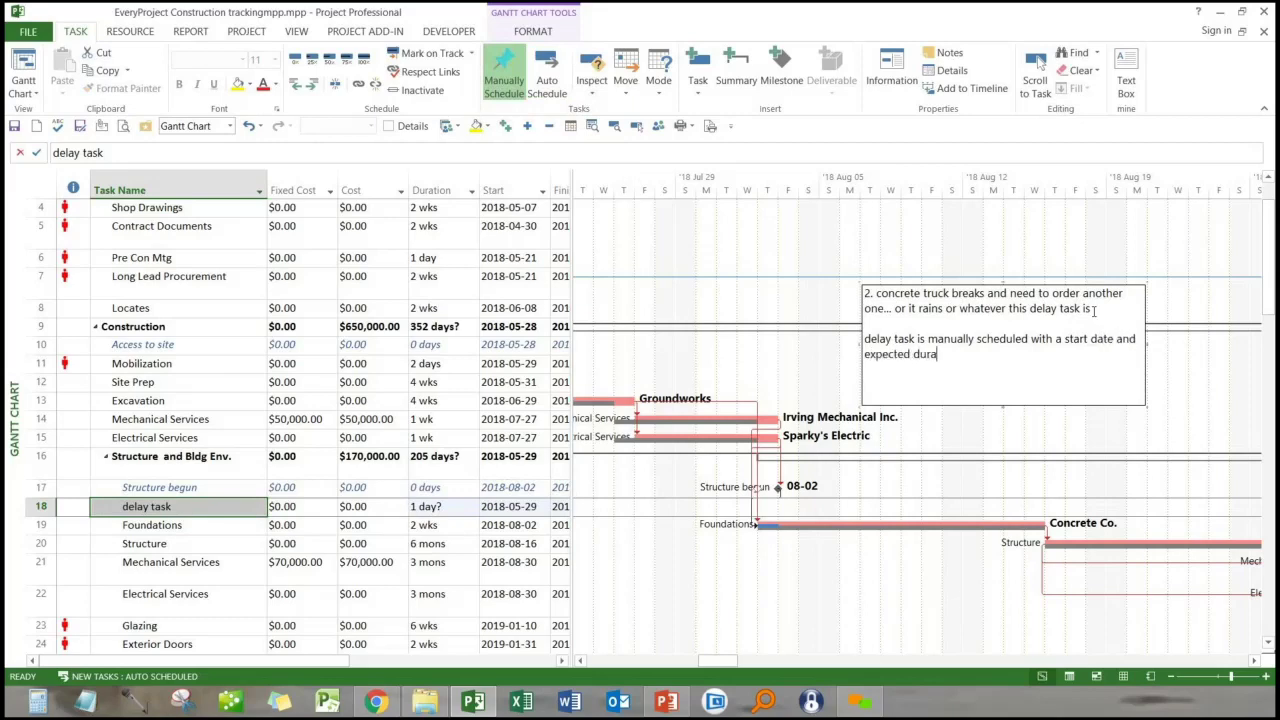
type("tion")
Set the delay task's start date to 2018-08-03 and its duration to 3 days.
left_click(450, 512)
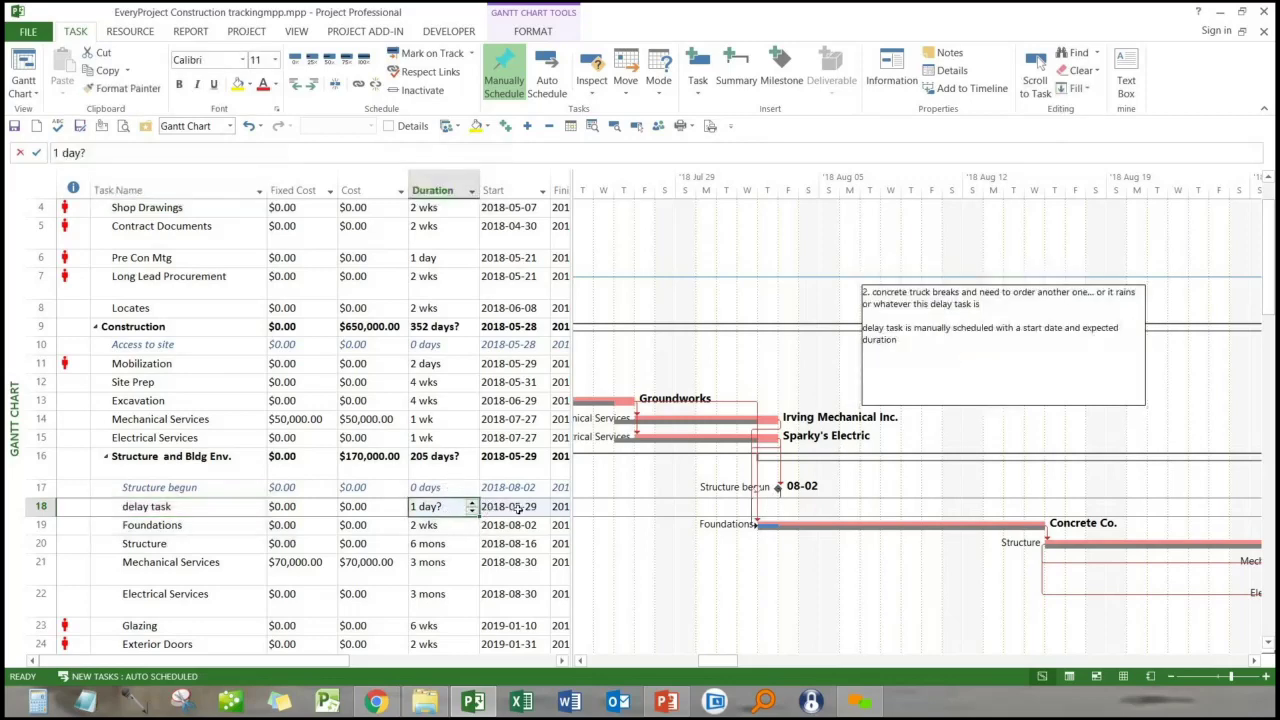
left_click(495, 509)
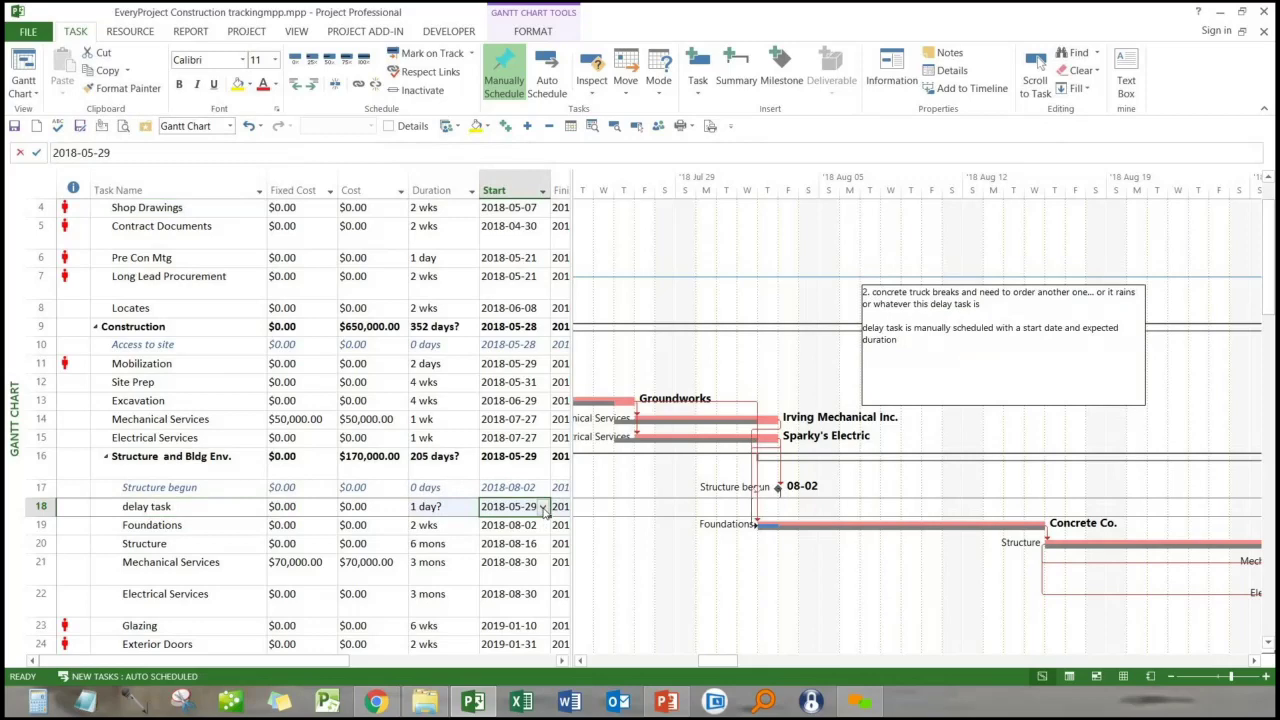
left_click(543, 508)
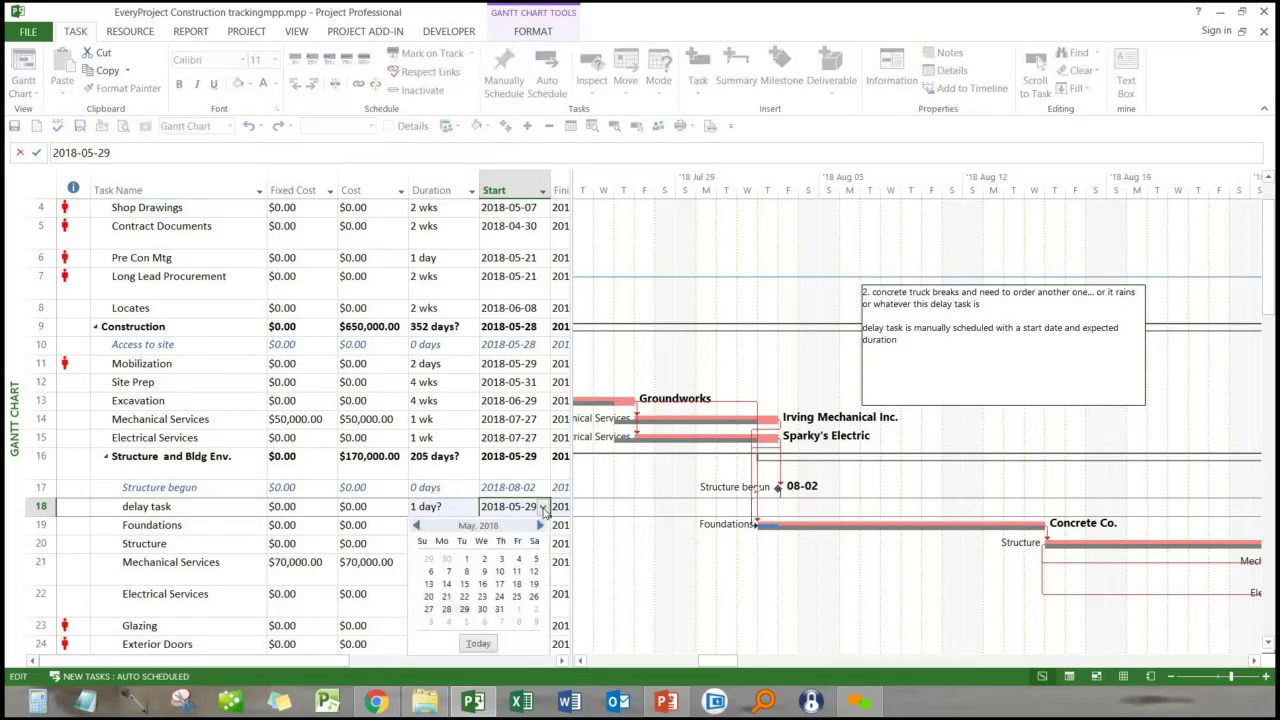
left_click(540, 525)
left_click(540, 525)
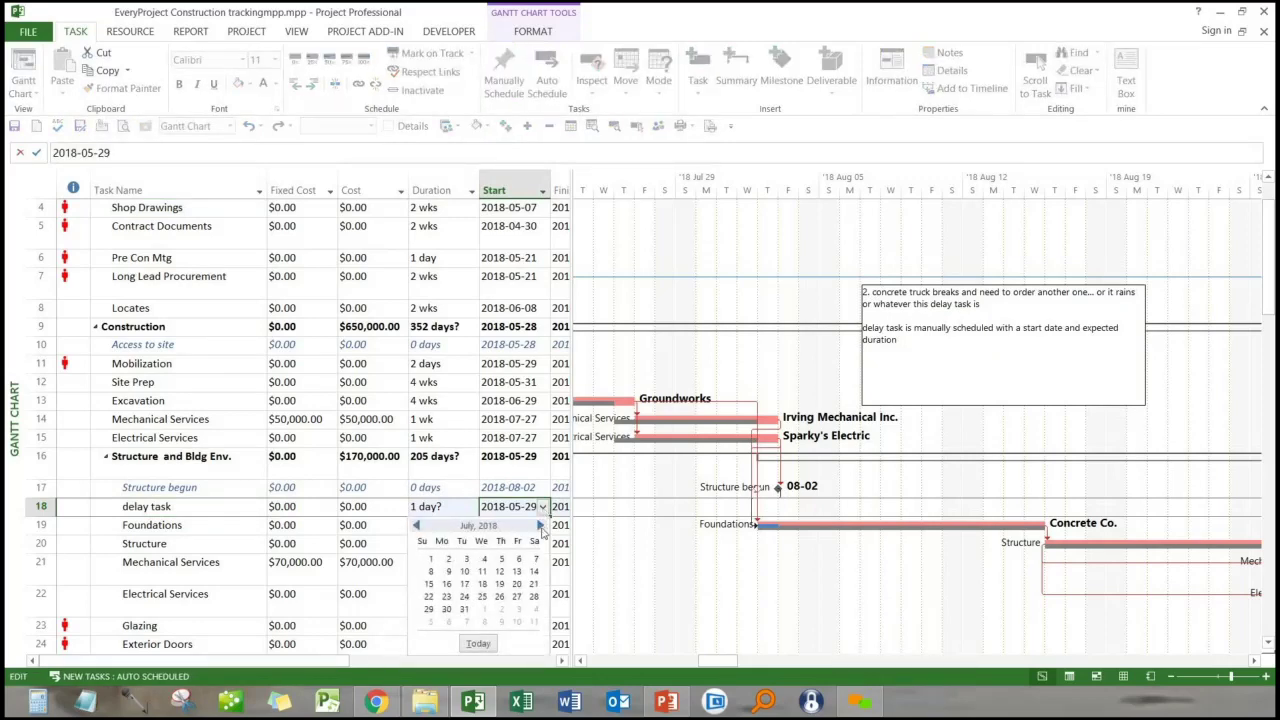
left_click(540, 525)
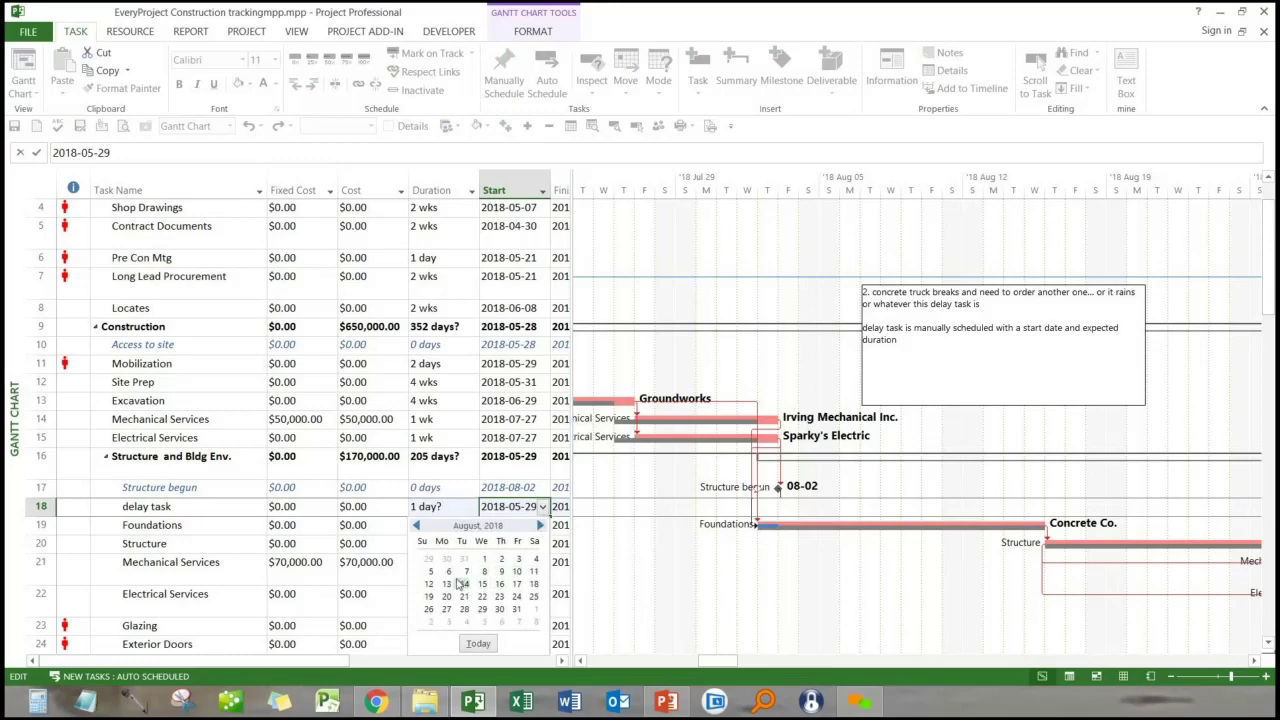
left_click(518, 558)
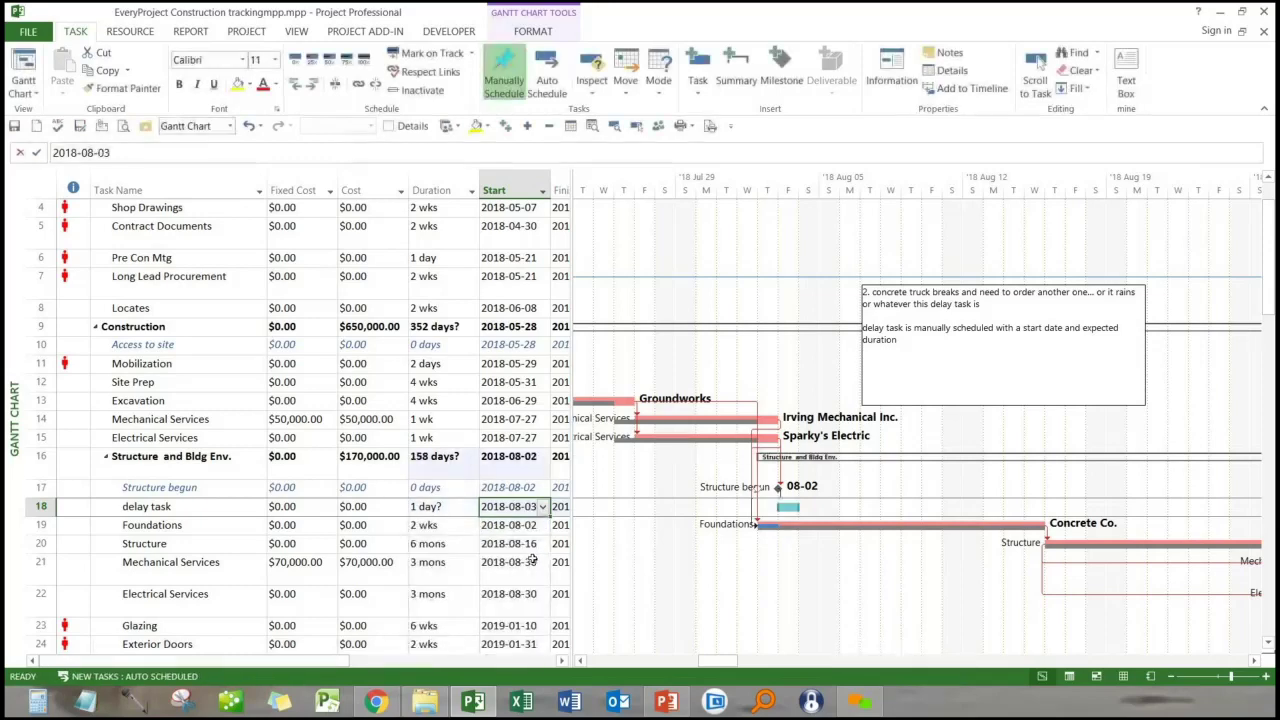
left_click(440, 507)
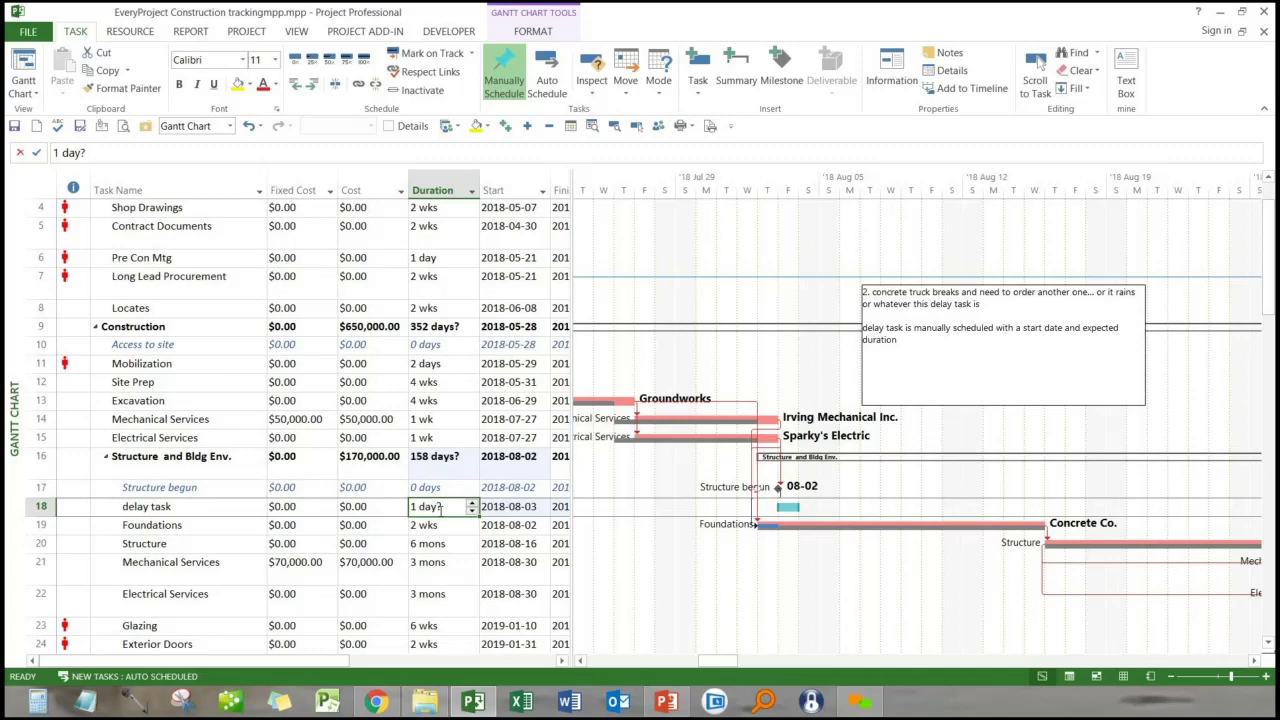
key("Return")
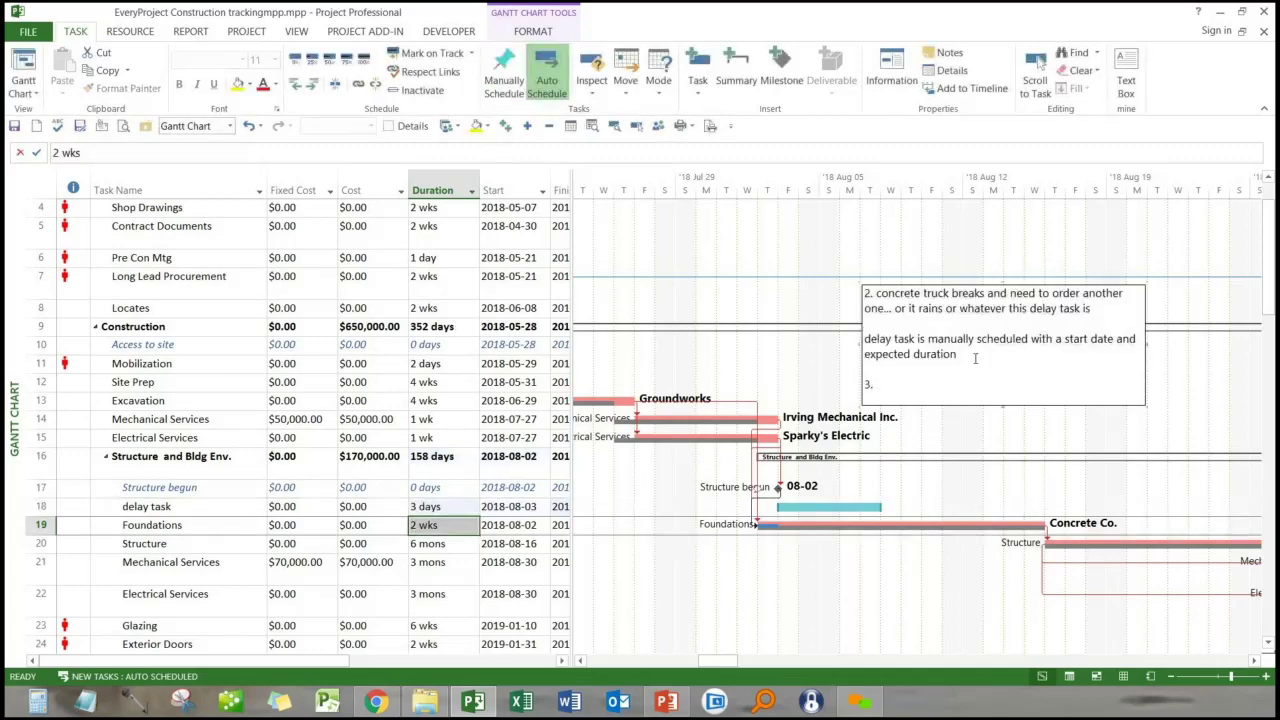
Add the line "3. Delay task becomes predecessor of Foundations" to the chart's text box.
type("Delay task becomes predecessor of")
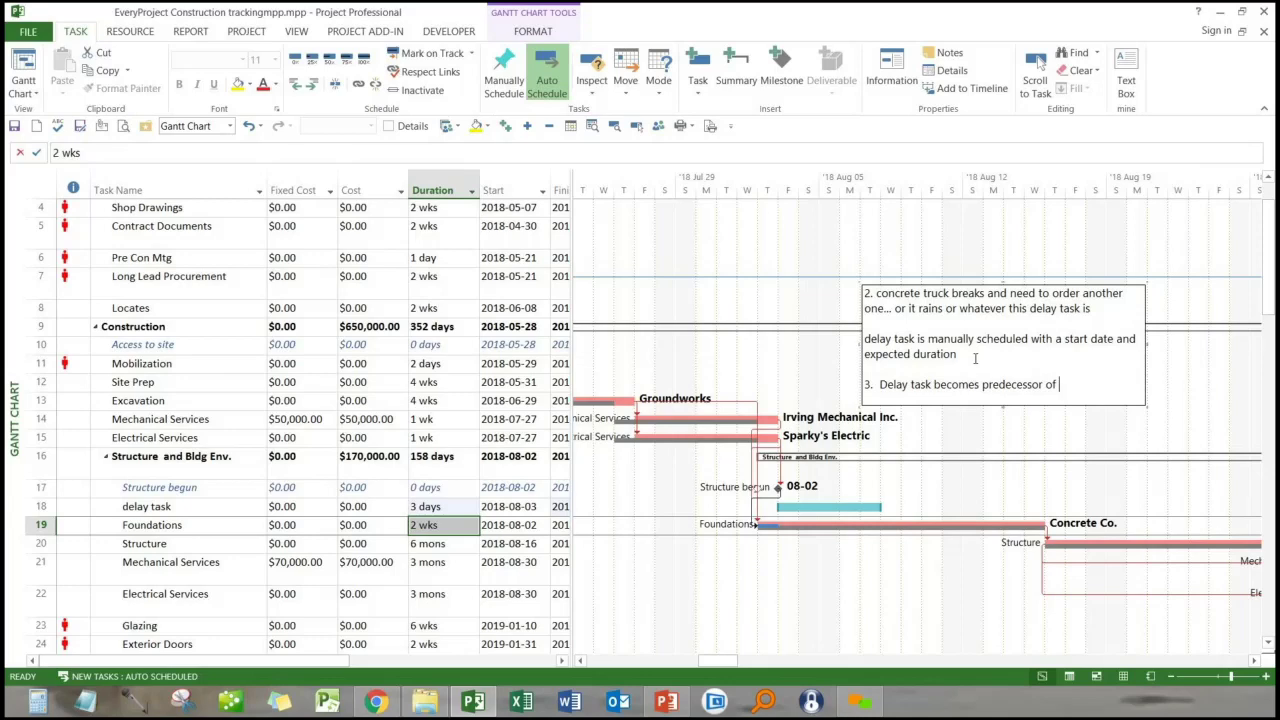
type("Foundations")
key("Return")
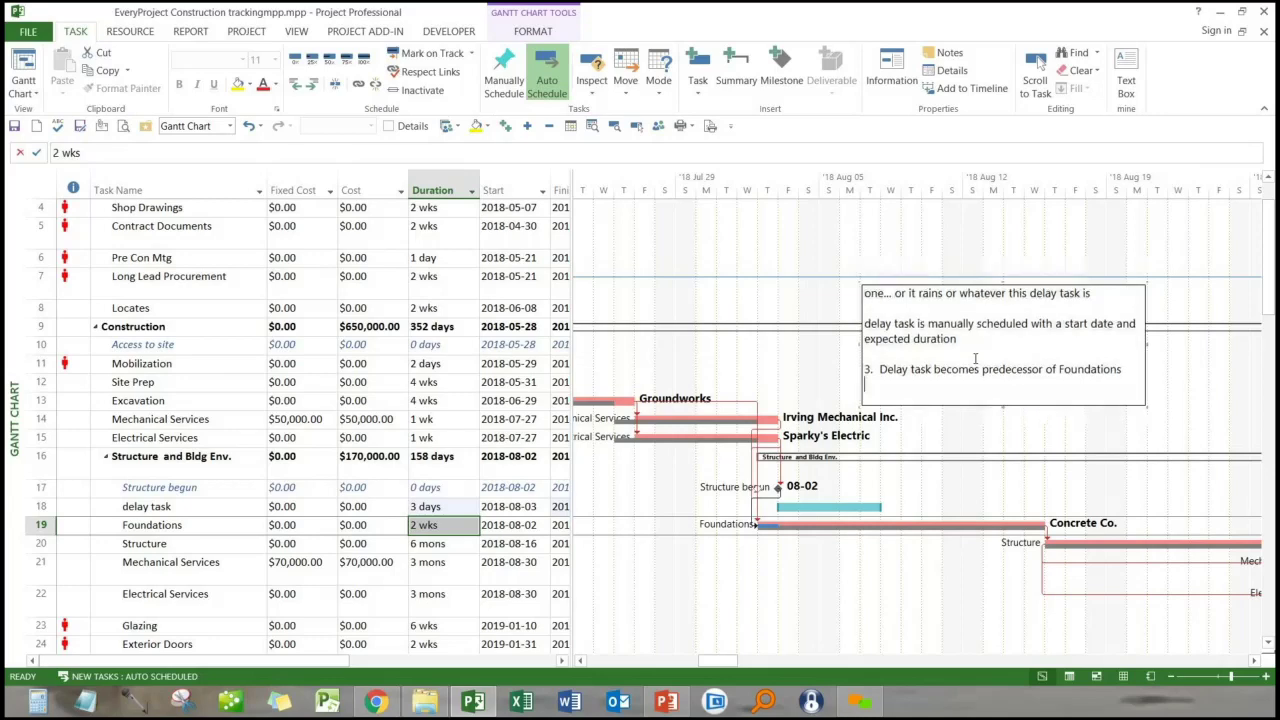
Link the delay task to Foundations as its predecessor.
left_click(196, 511)
left_click(196, 524, "shift")
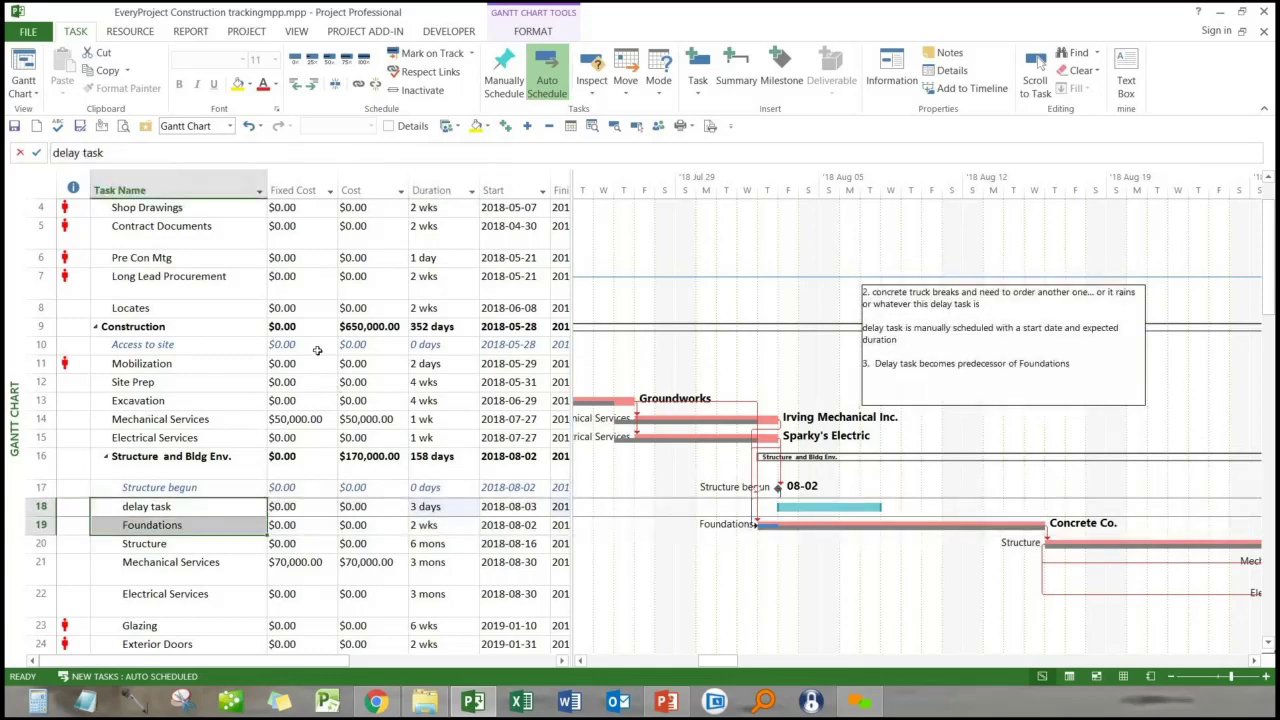
left_click(362, 86)
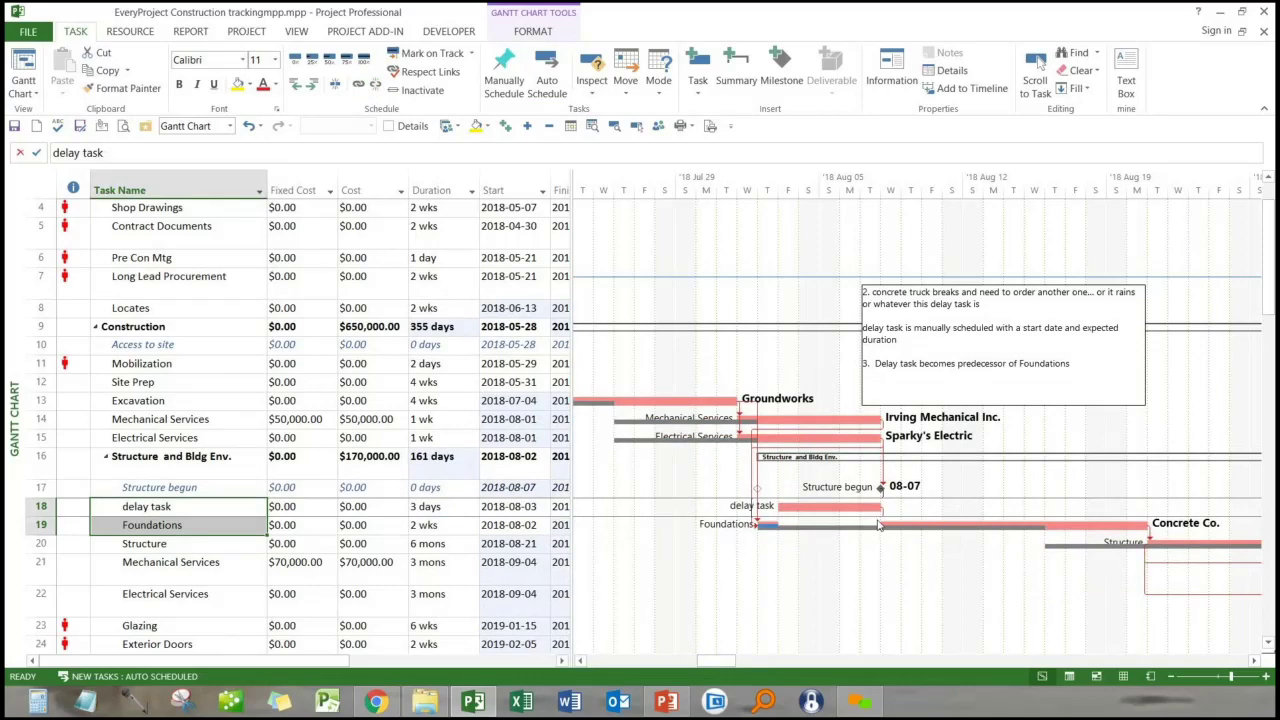
Format the delay task's Gantt bar with a yellow middle colour.
double_click(830, 506)
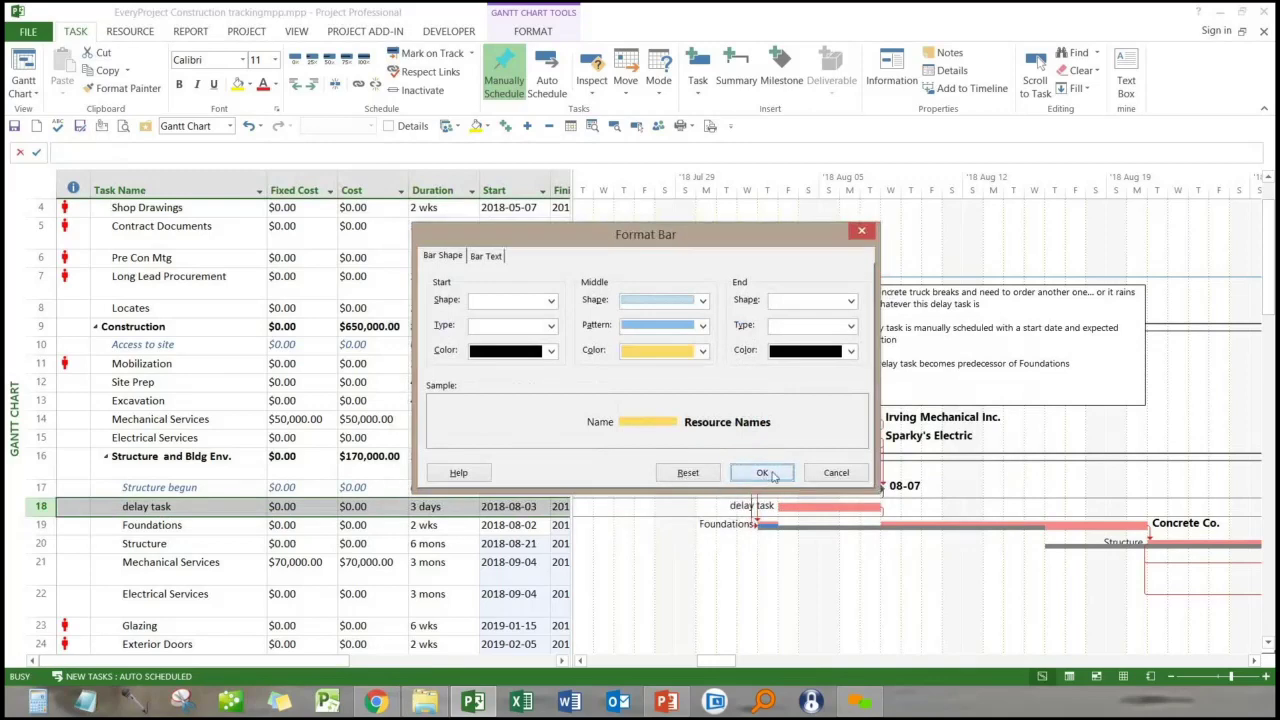
left_click(760, 472)
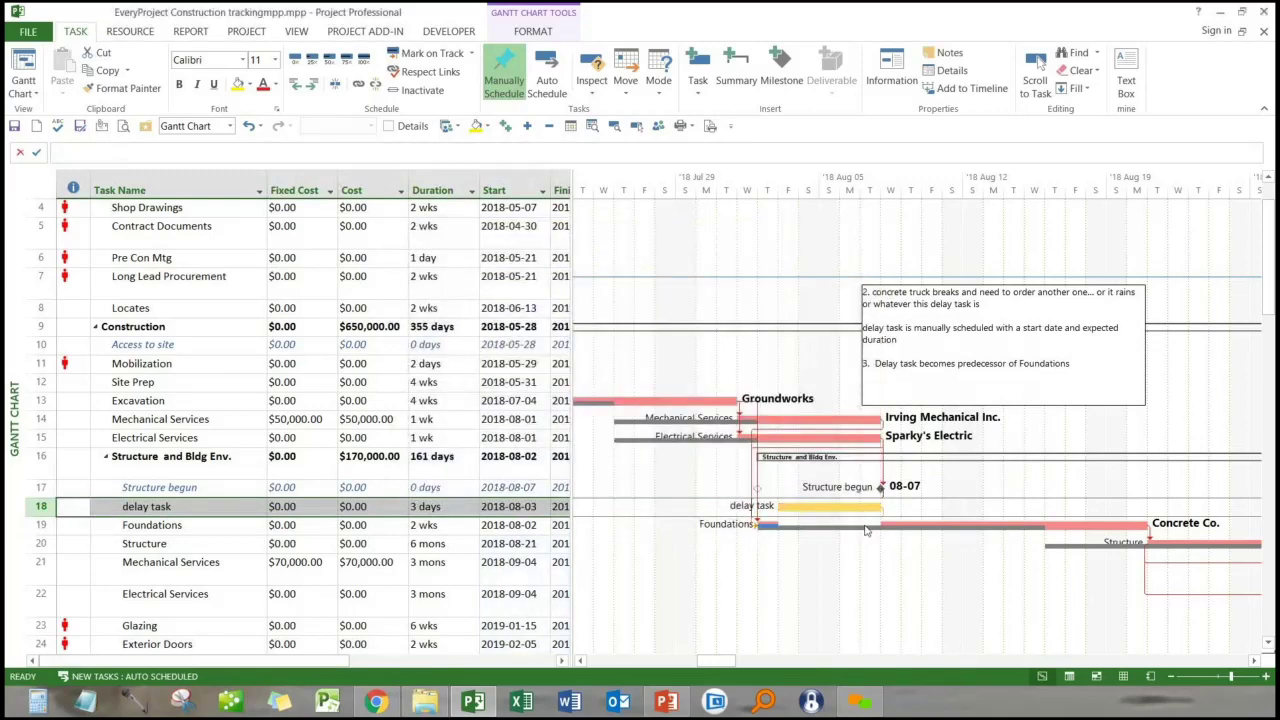
left_click(226, 512)
Add the line "add a not to explain delay and duration" below point 3 in the chart's text box.
left_click(1077, 363)
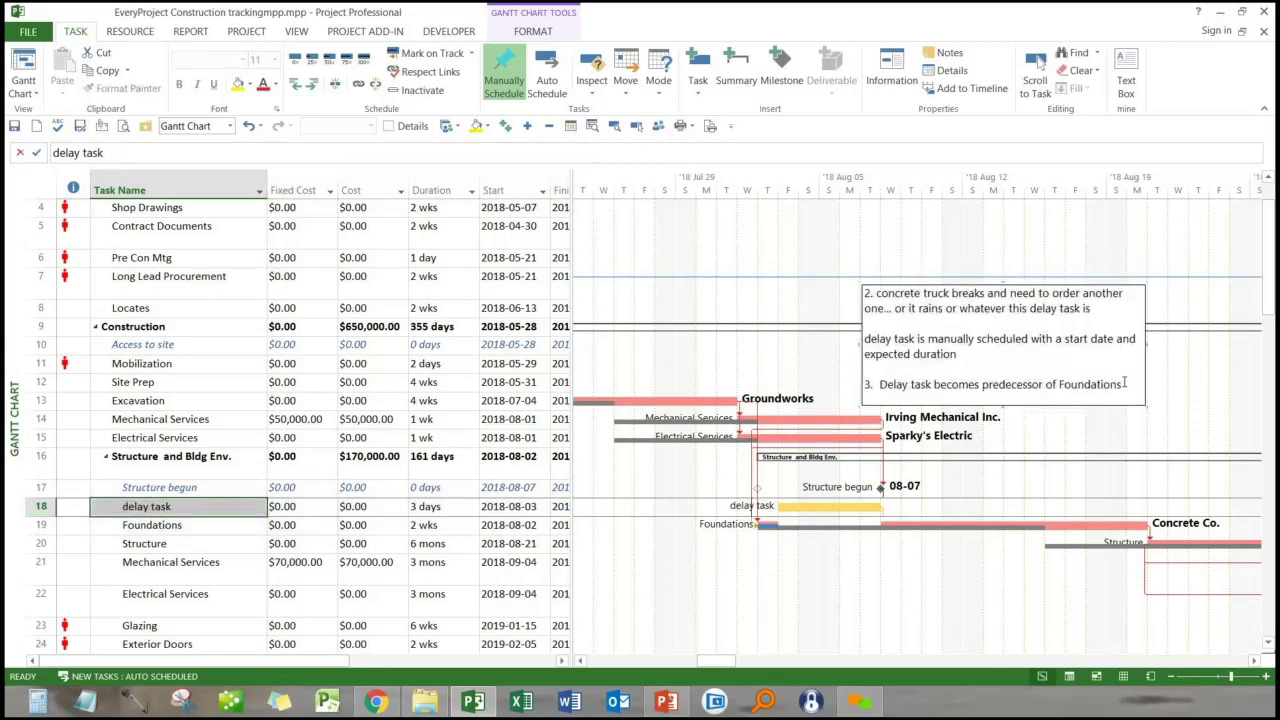
key("Return")
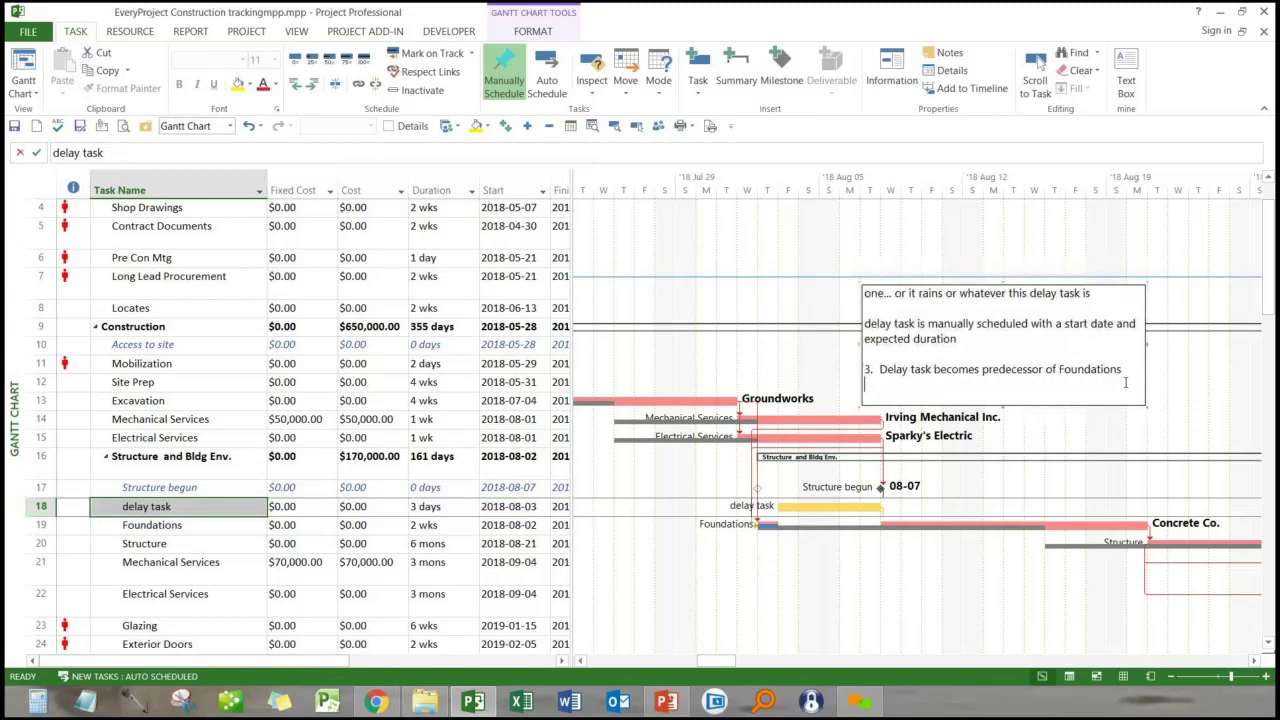
type("add a not to explain delay ")
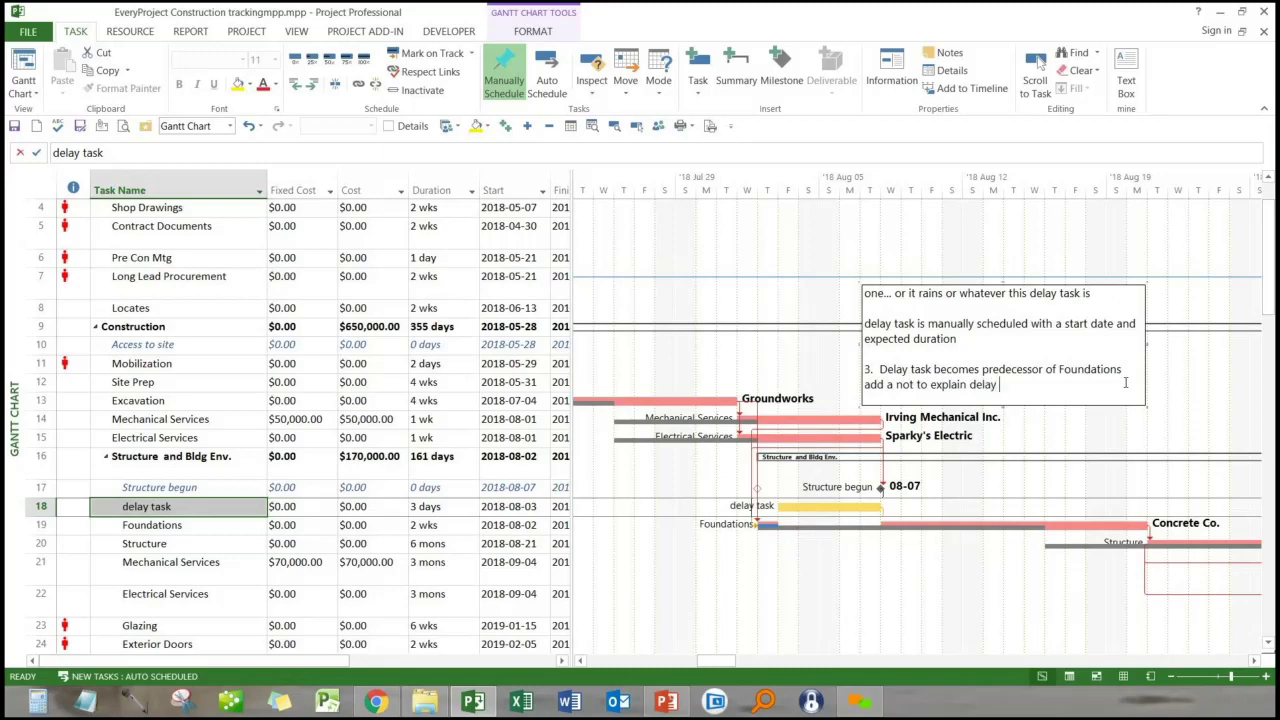
type("and duration")
key("Return")
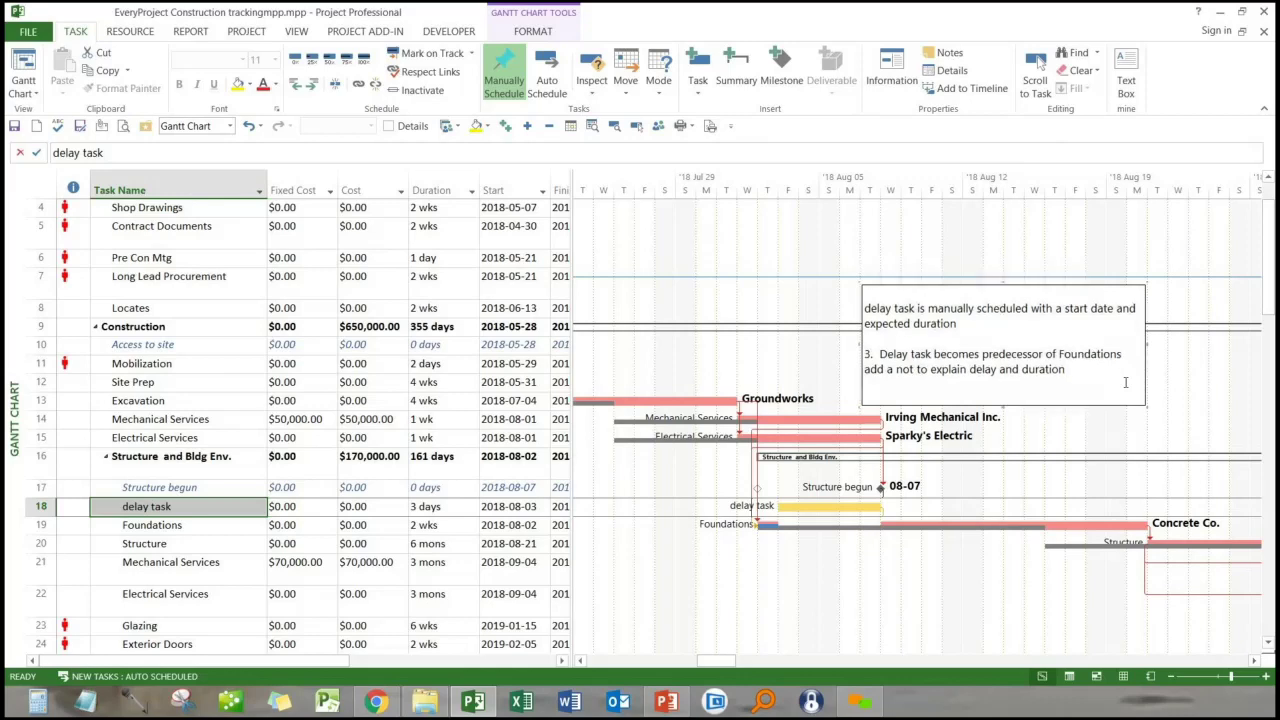
Add the line "as delay changes, the split will be impacted" below the note reminder in the chart's text box.
type("as delay changes,")
Attach a note to the delay task reading "concrete truck broke" and, on a second line, "3 days of rain".
left_click(243, 514)
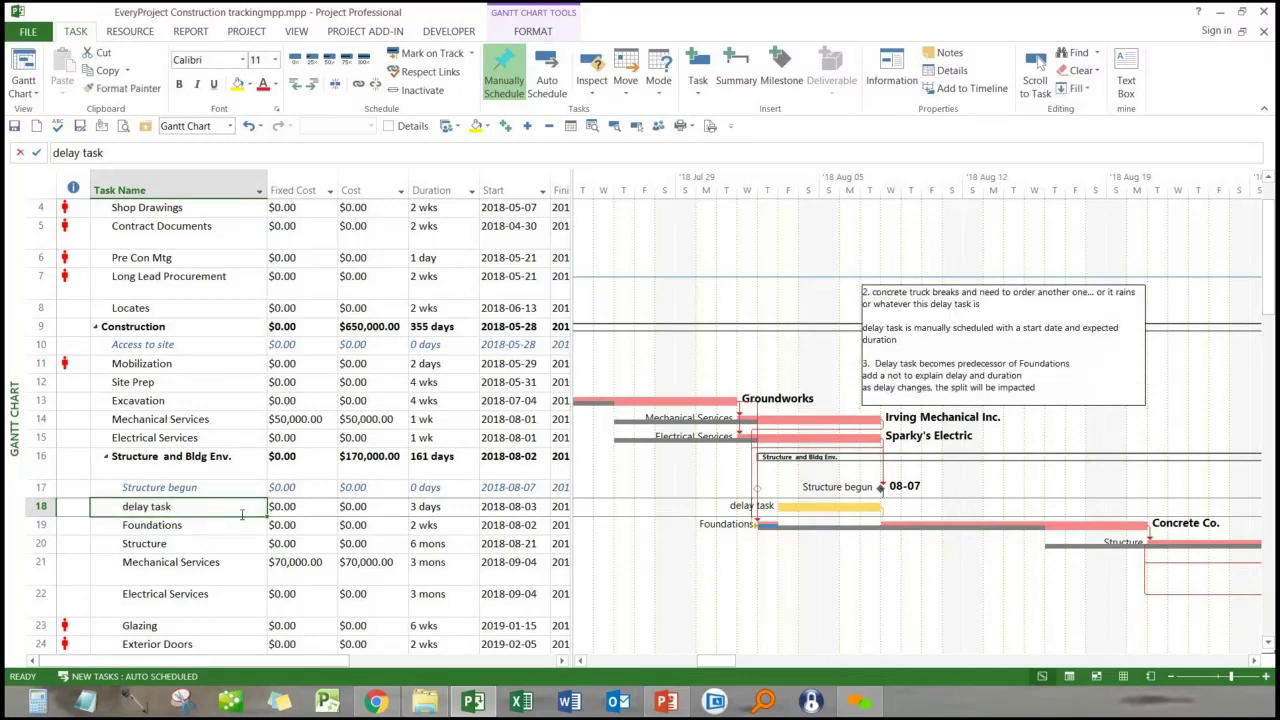
left_click(948, 58)
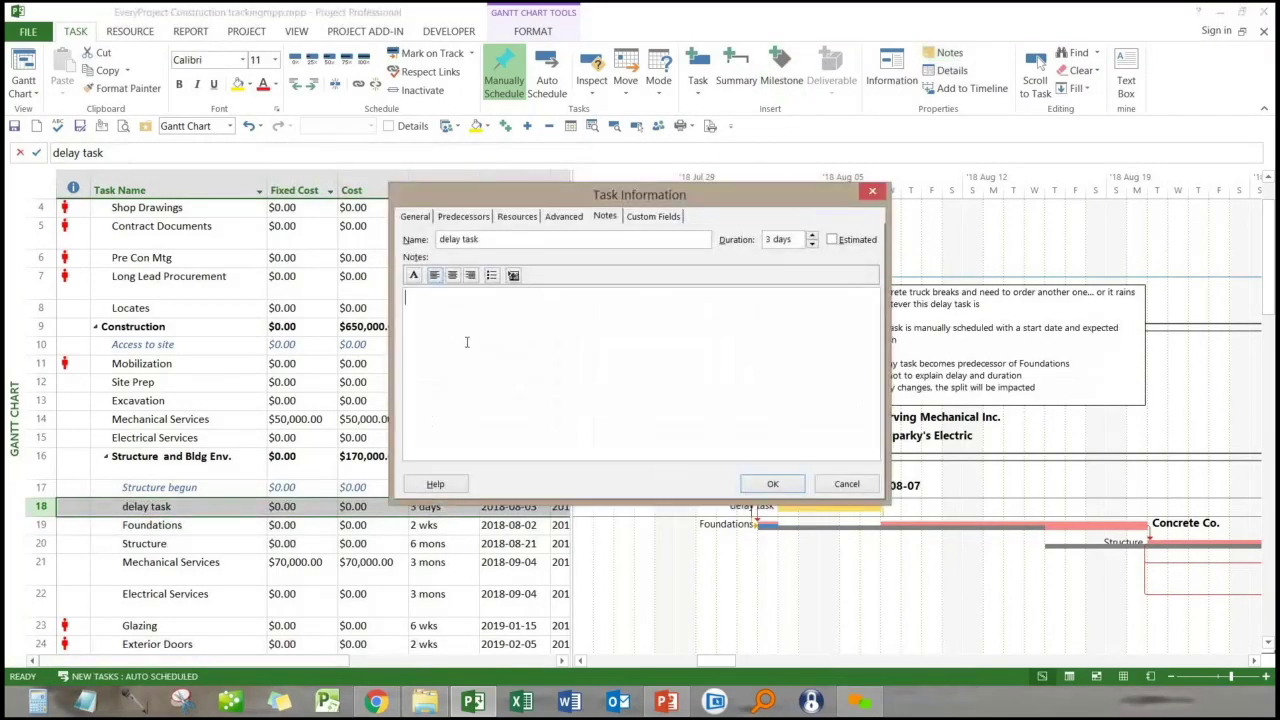
type("d")
key("BackSpace")
type("concrete truck broke")
key("Return")
type("3 da")
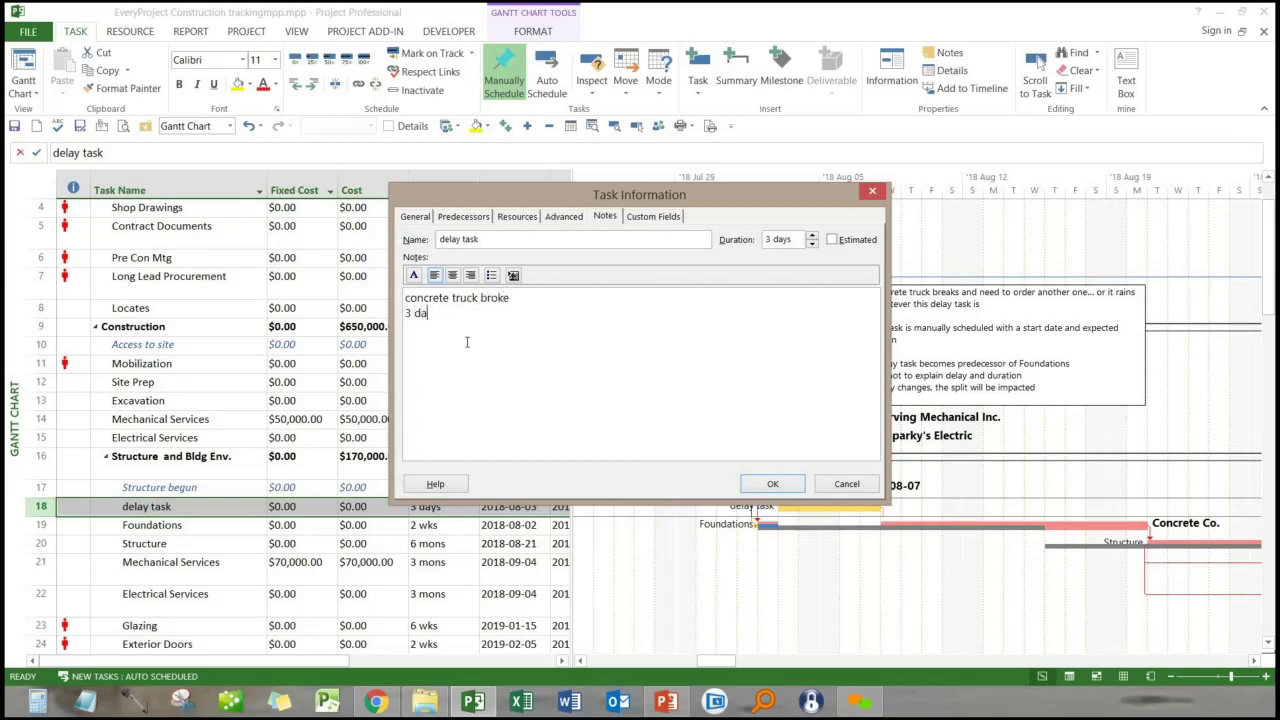
type("ys of rain")
left_click(774, 486)
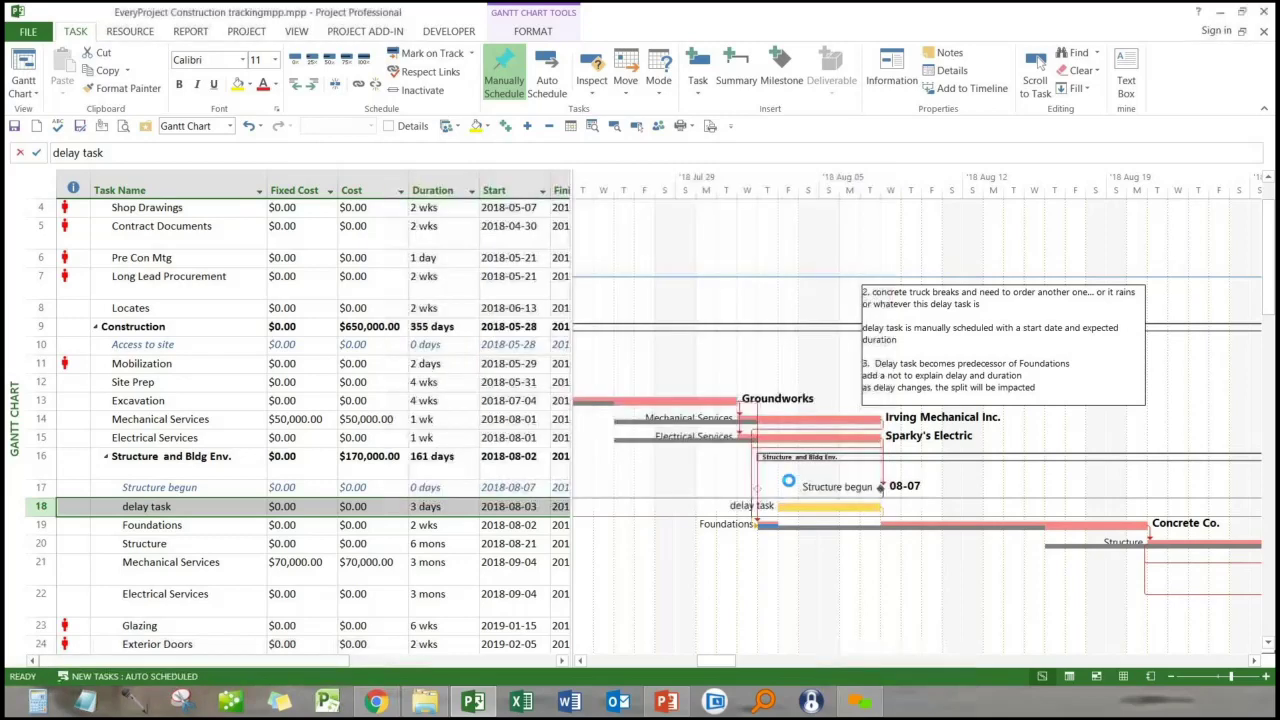
Set the delay task's duration to 5 days.
left_click(432, 507)
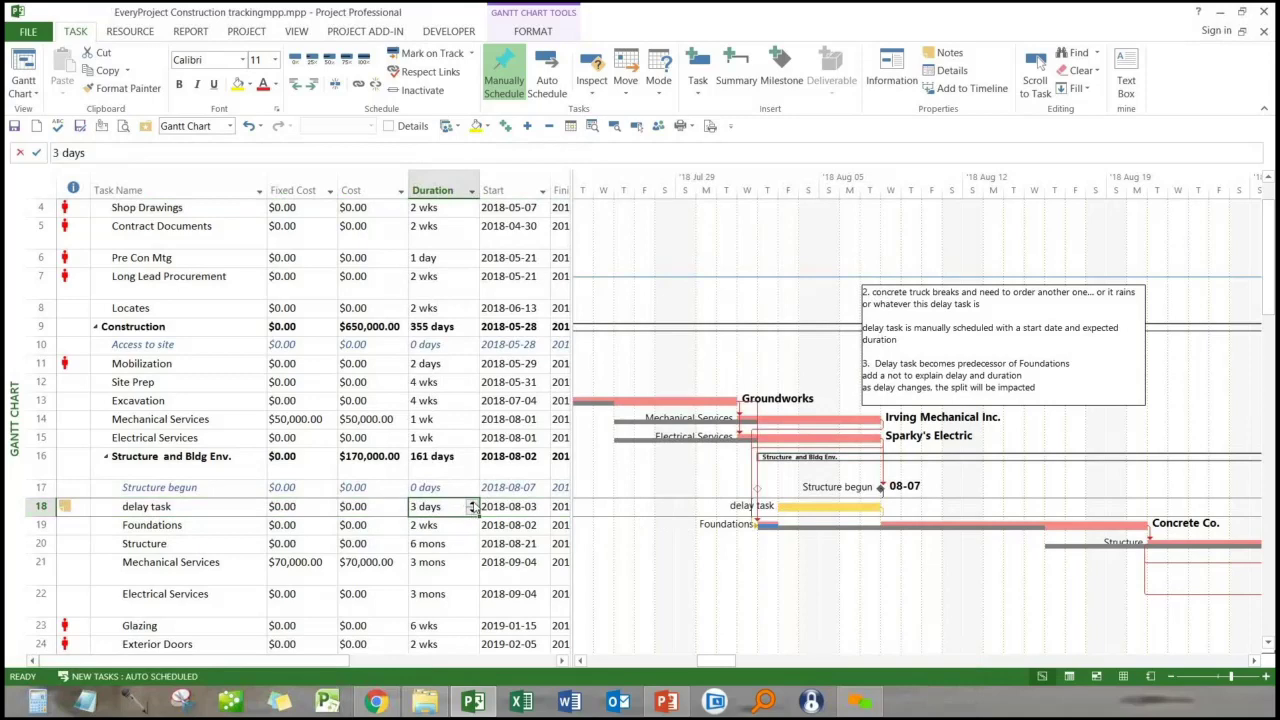
left_click(472, 504)
left_click(472, 504)
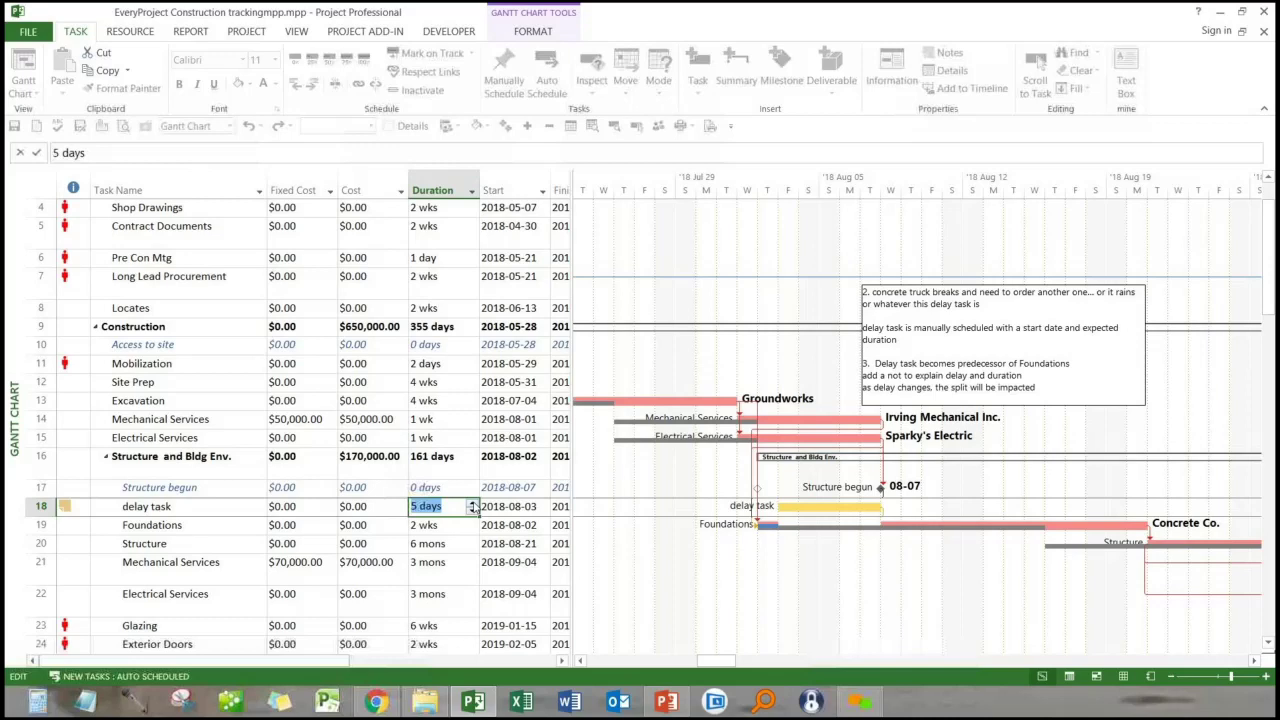
key("Return")
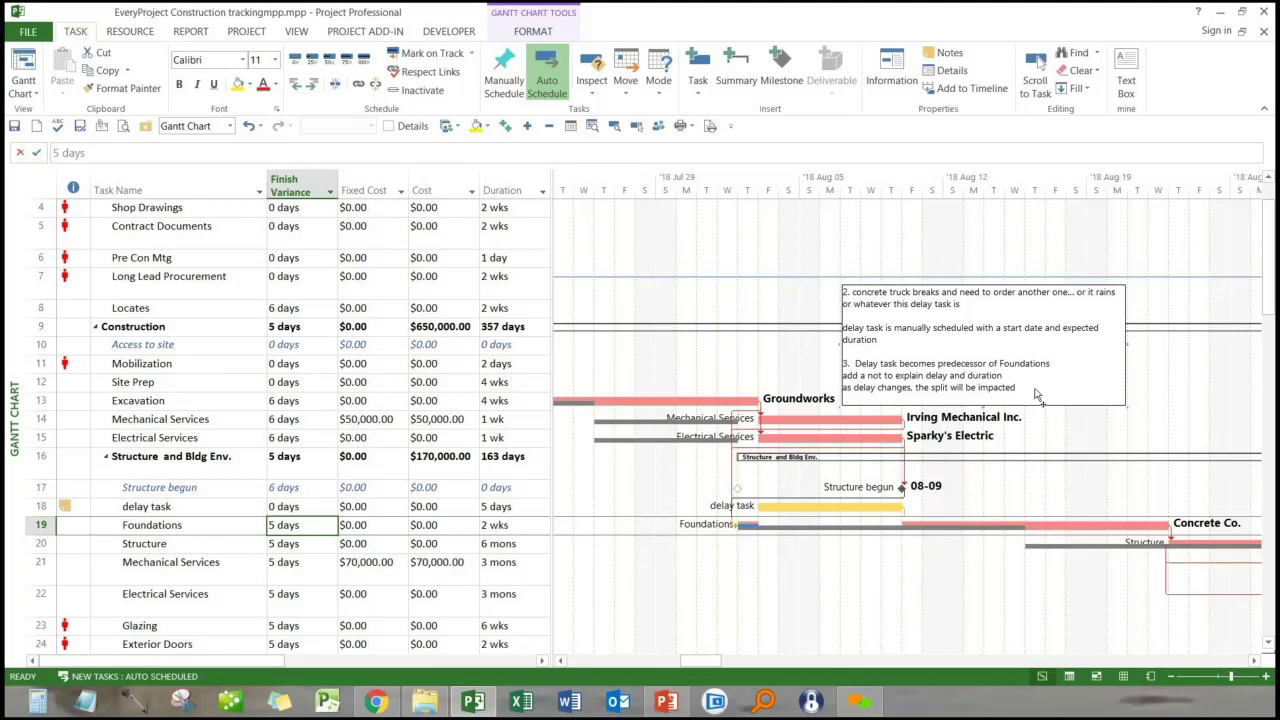
Add "The Finish Variance column will show you the impact of the delay on the critical path and this paritular task" to the chart's text box.
left_click(1037, 395)
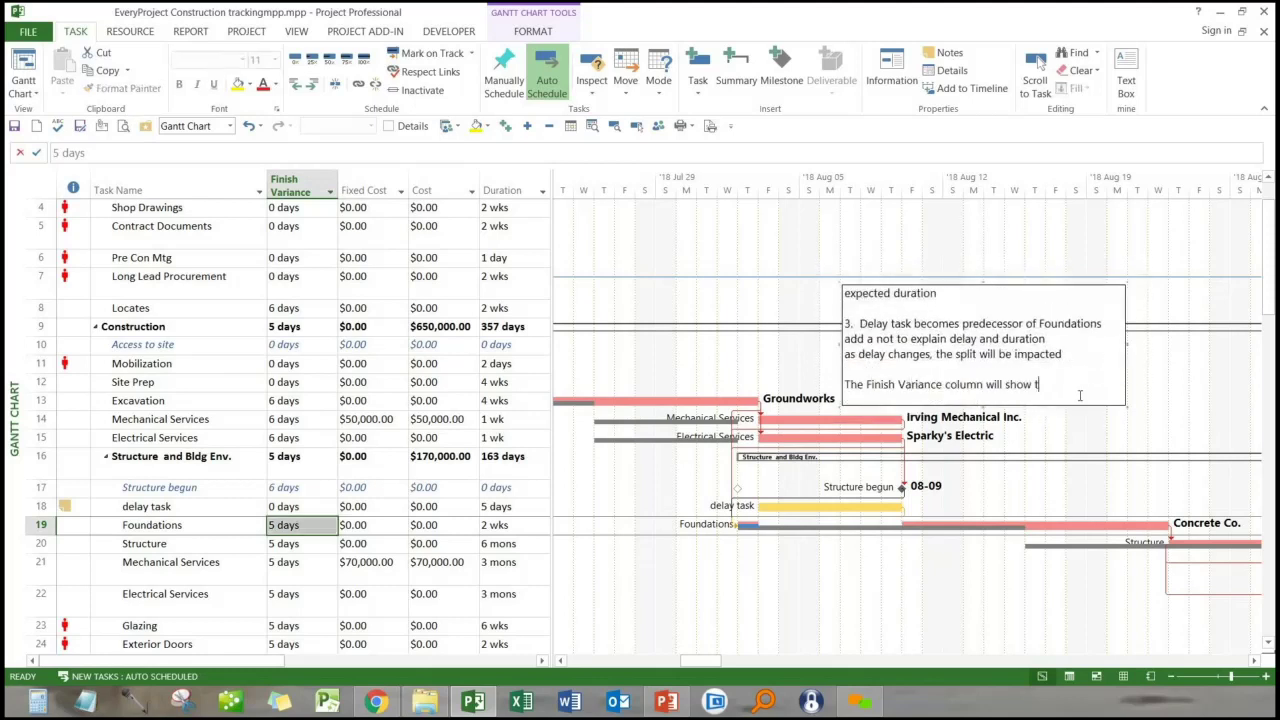
type("ou the impact of the de")
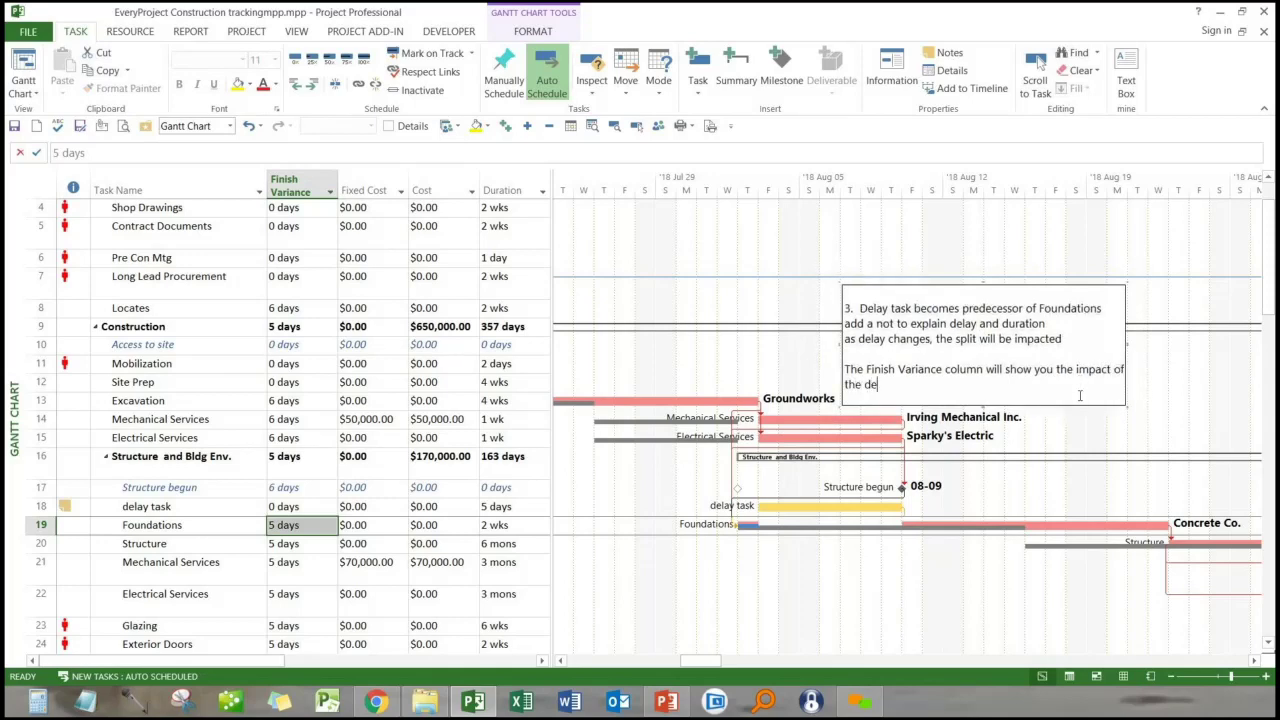
type("lay on the critical path and ")
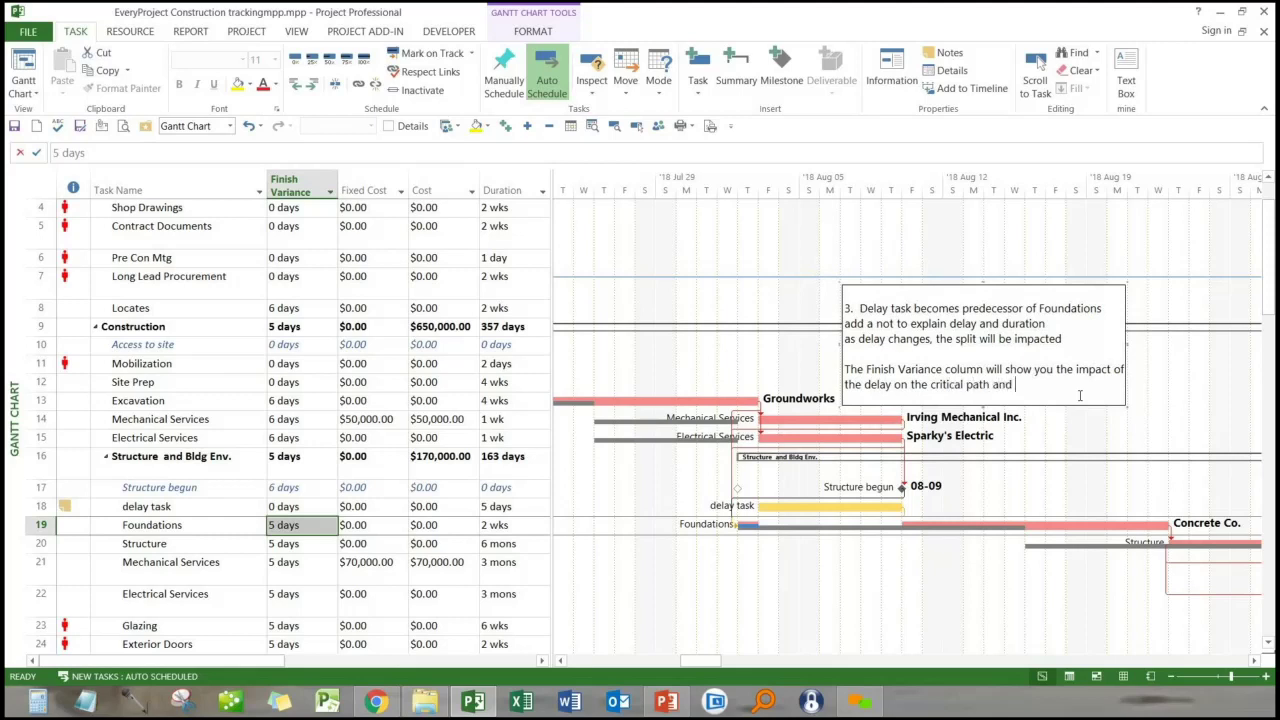
type("this paritular task")
key("Return")
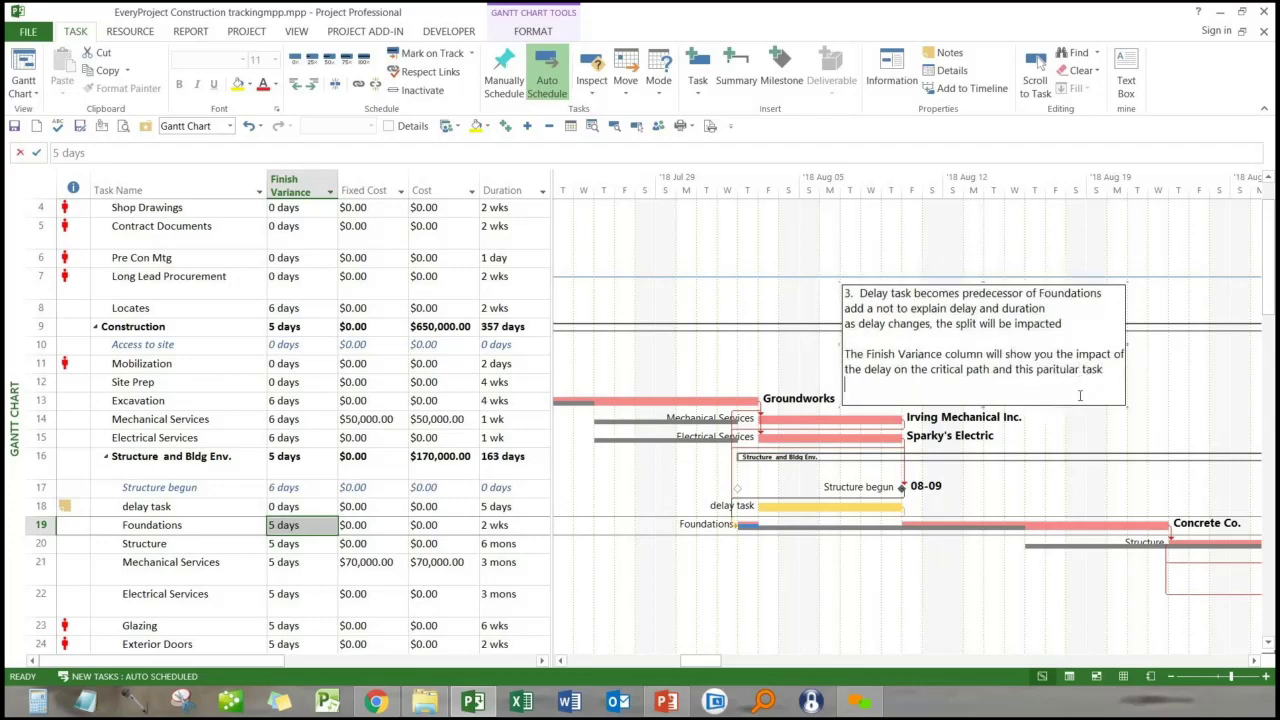
Review the Finish Variance of Foundations, PreConstruction, the downstream tasks and the delay task.
left_click(316, 522)
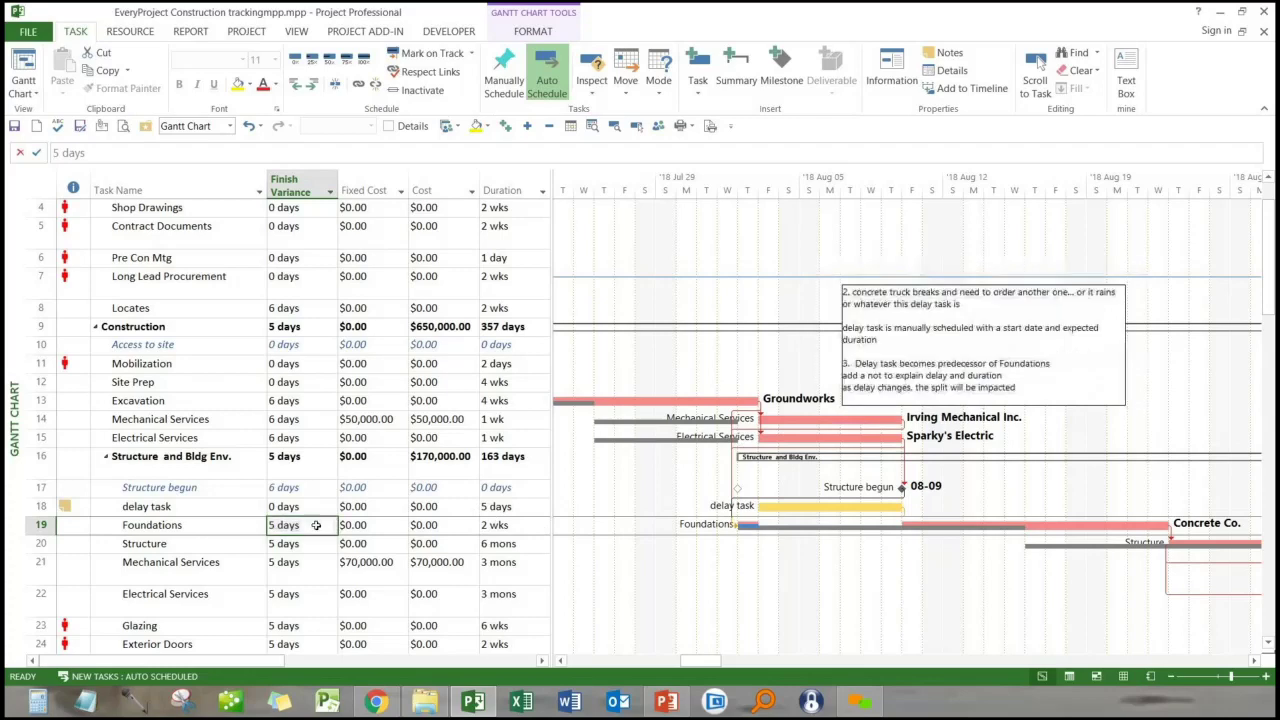
scroll(314, 510, "up", 1)
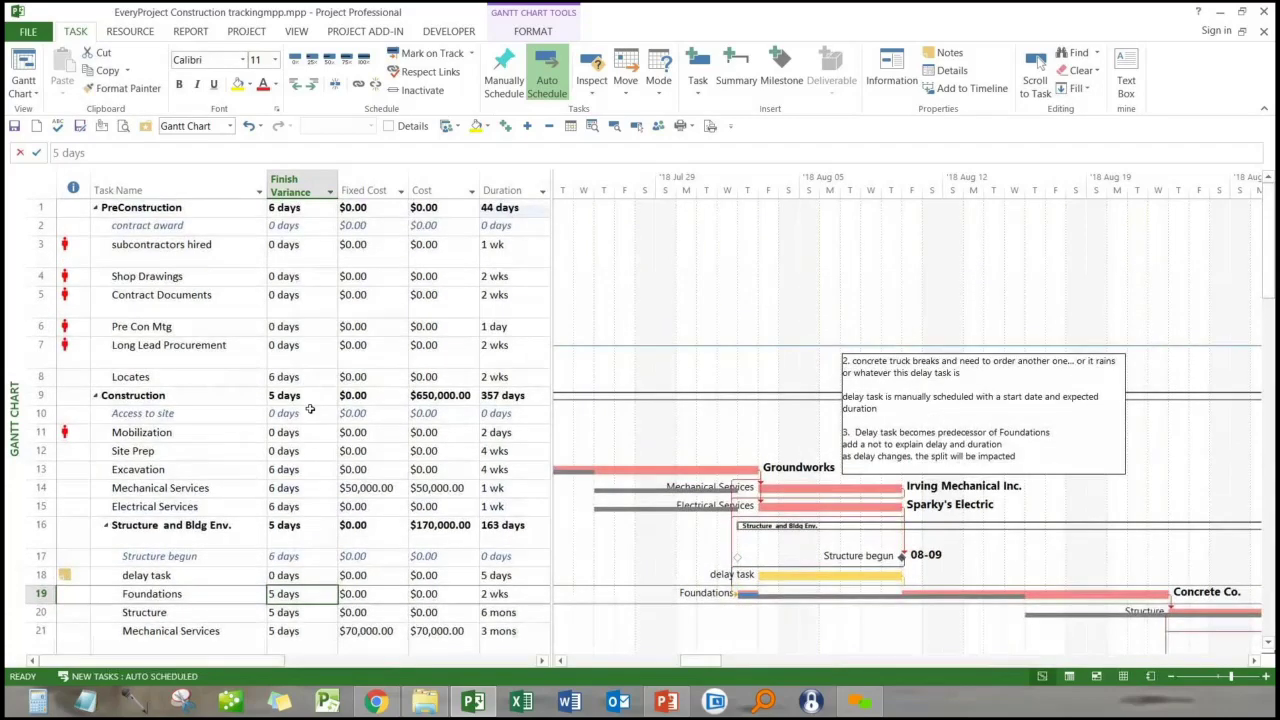
left_click(303, 210)
scroll(307, 505, "down", 3)
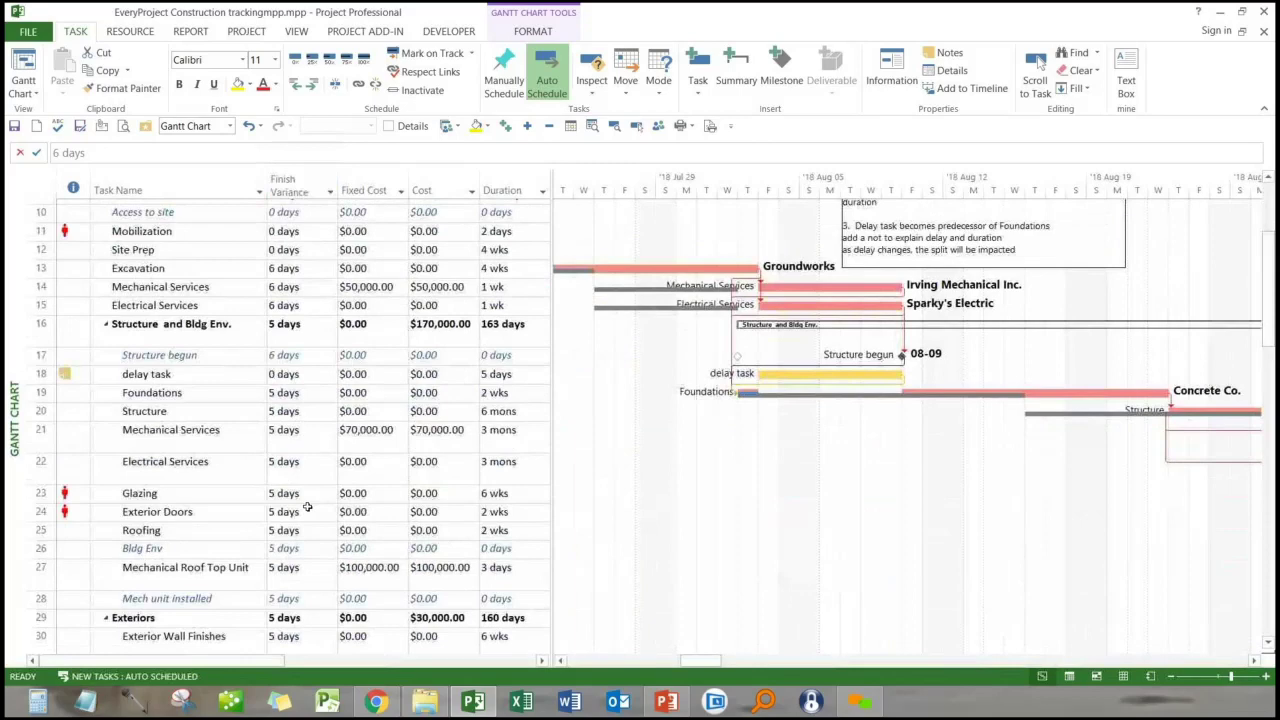
scroll(308, 507, "down", 1)
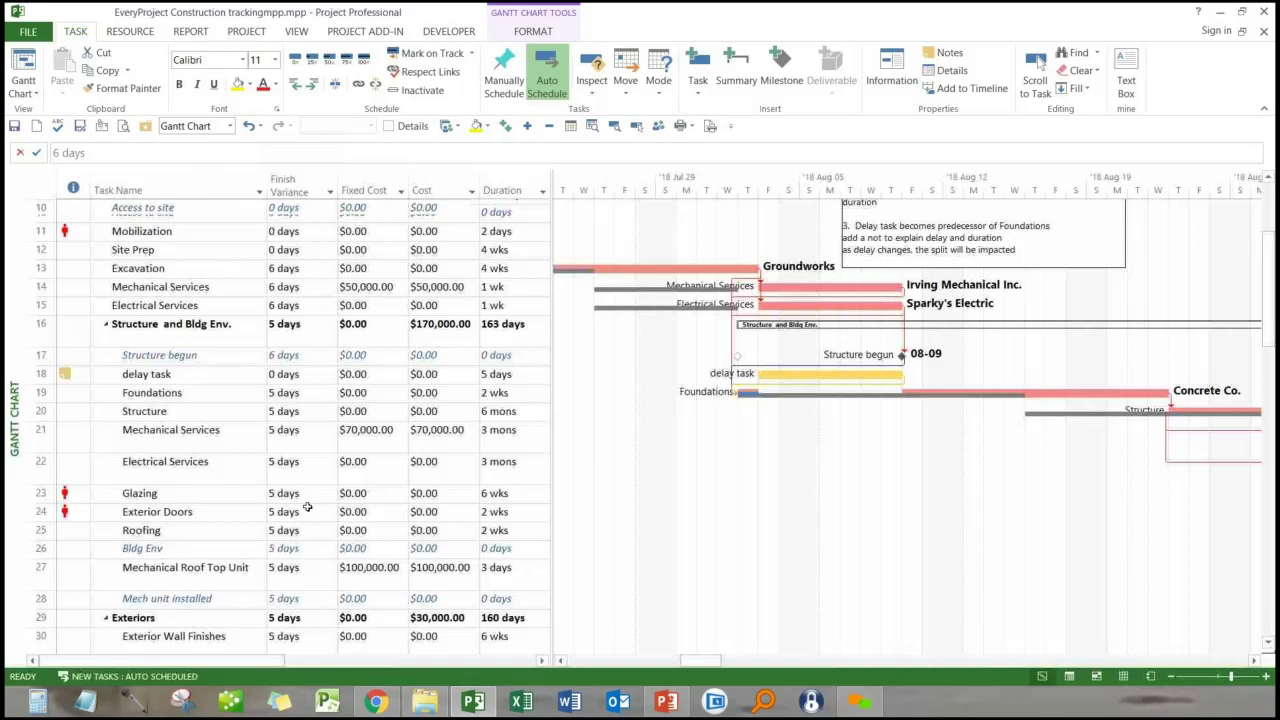
scroll(308, 507, "up", 3)
left_click(300, 575)
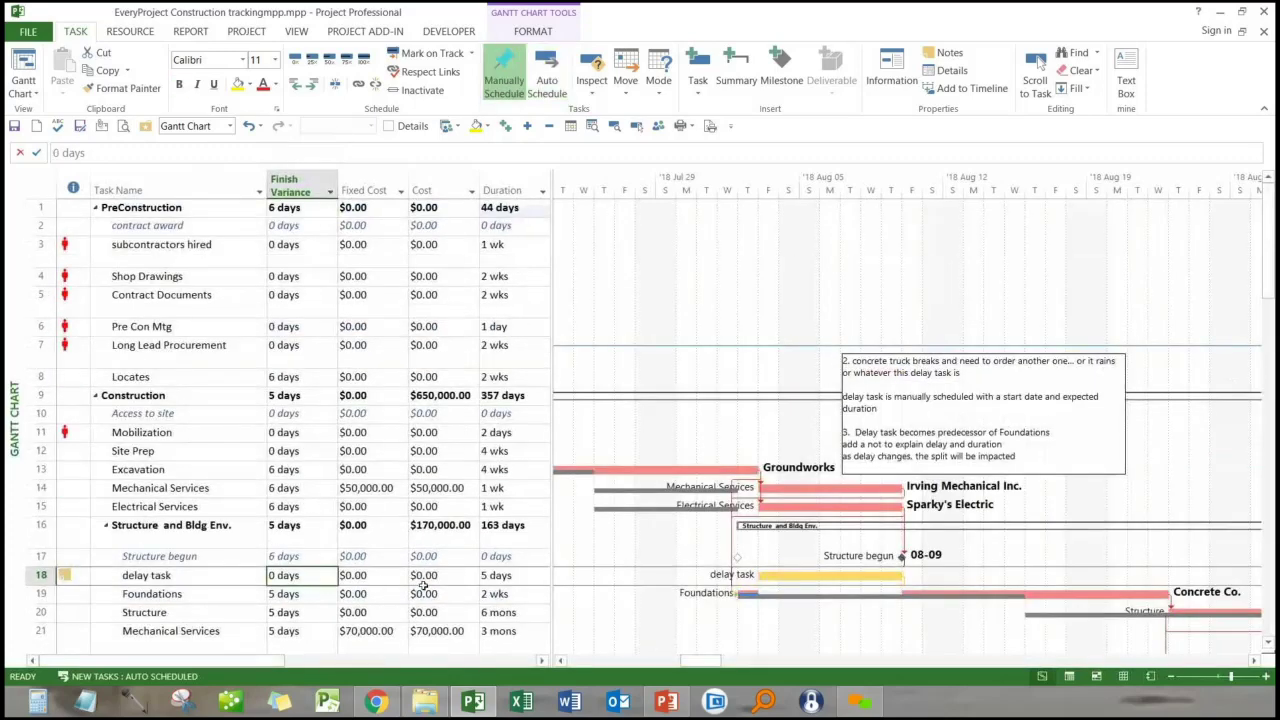
Set the delay task's duration to 0 days and check the Finish Variance of PreConstruction.
left_click(500, 577)
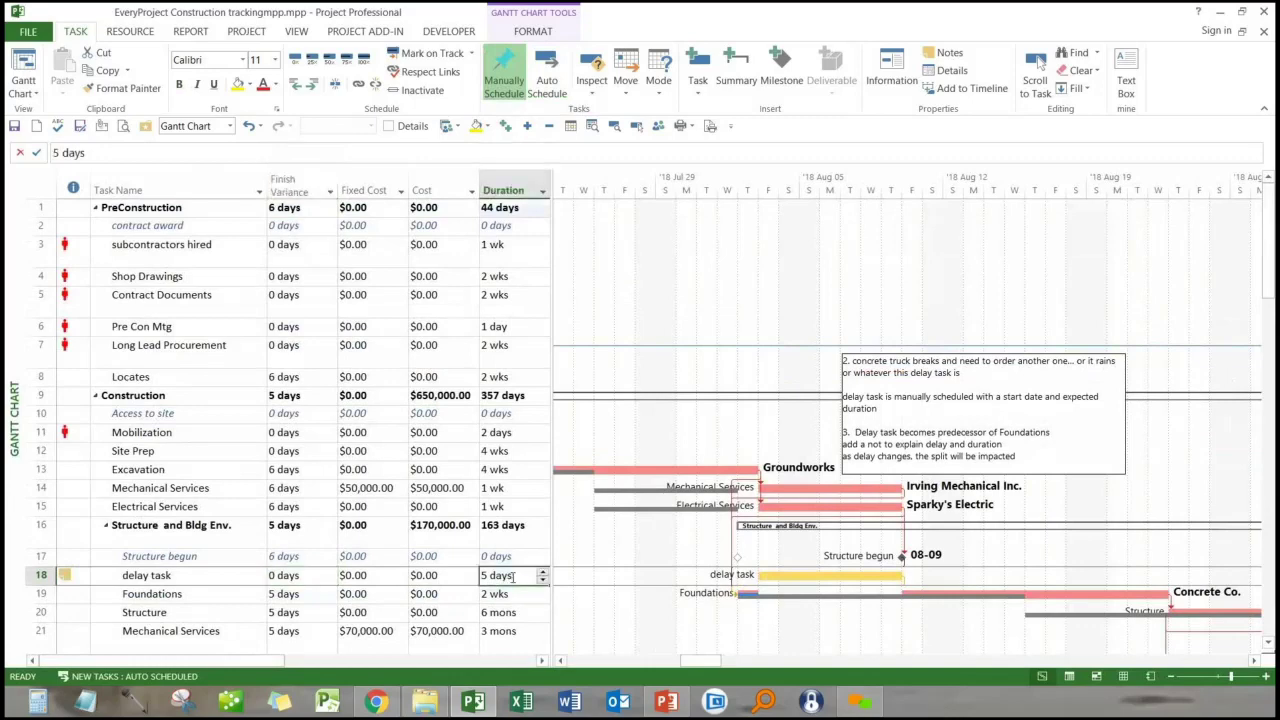
type("0")
key("Return")
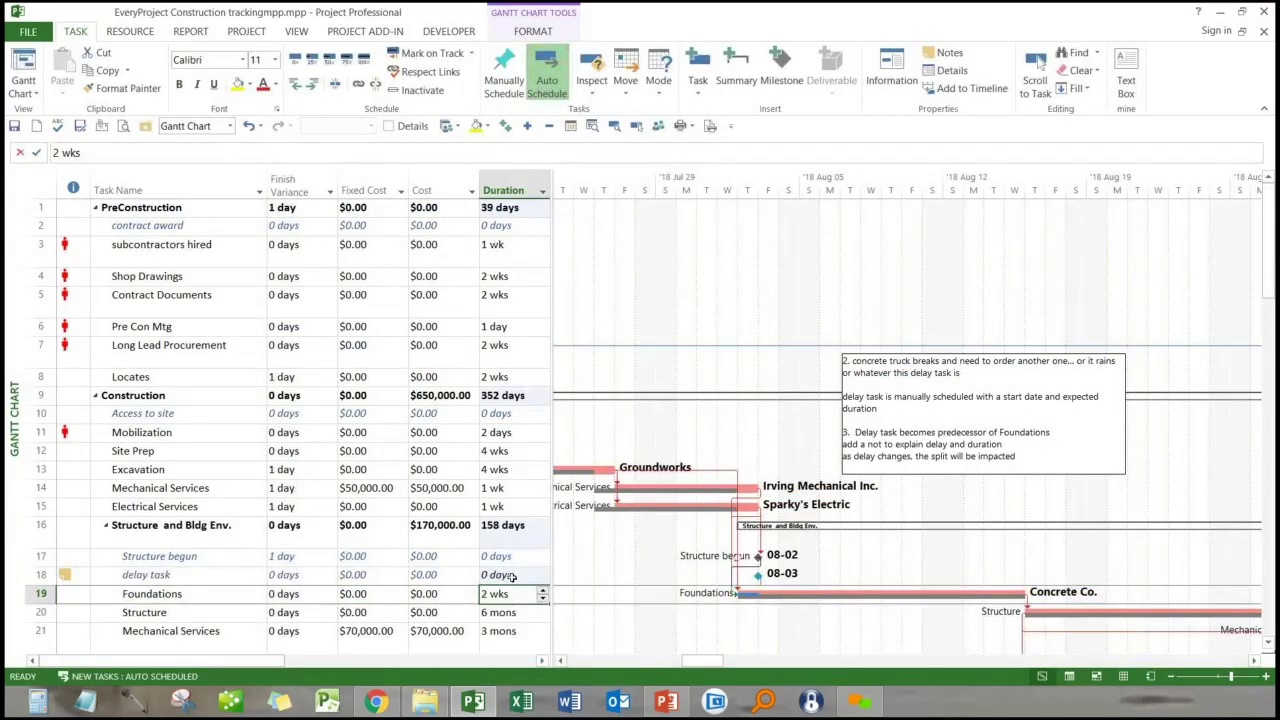
left_click(295, 207)
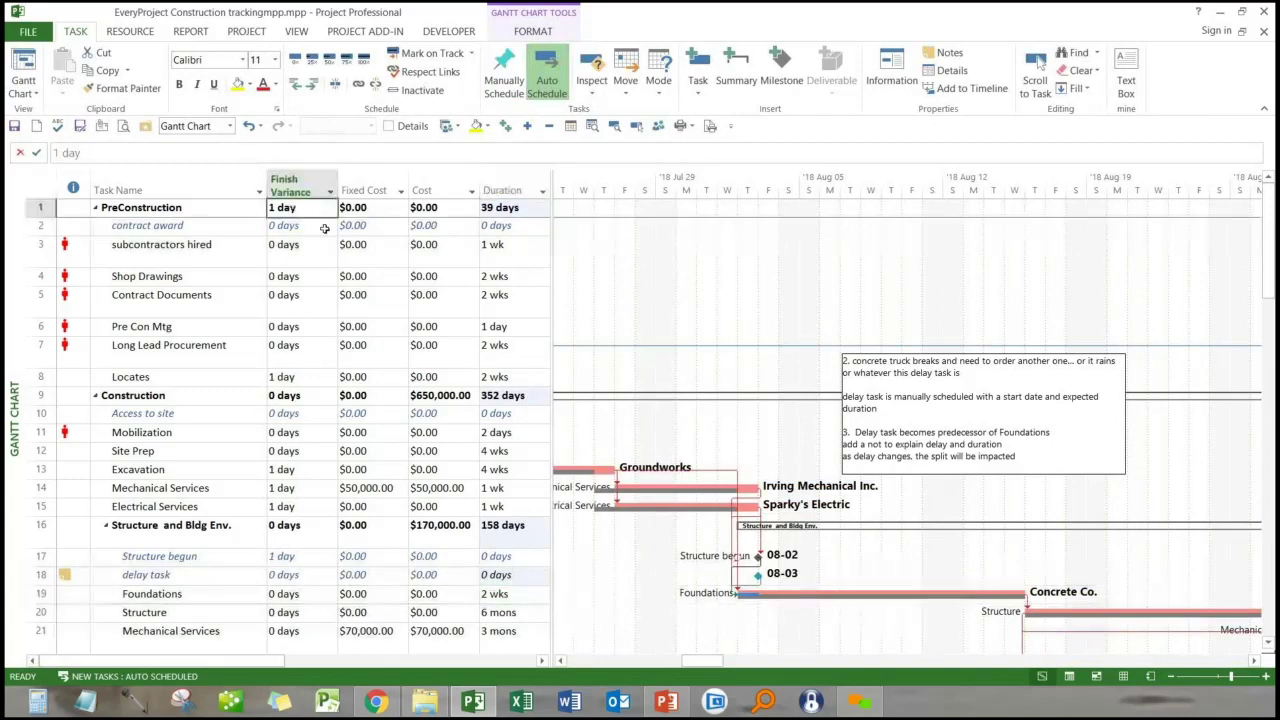
Restore the delay task's duration to 5 days.
left_click(518, 576)
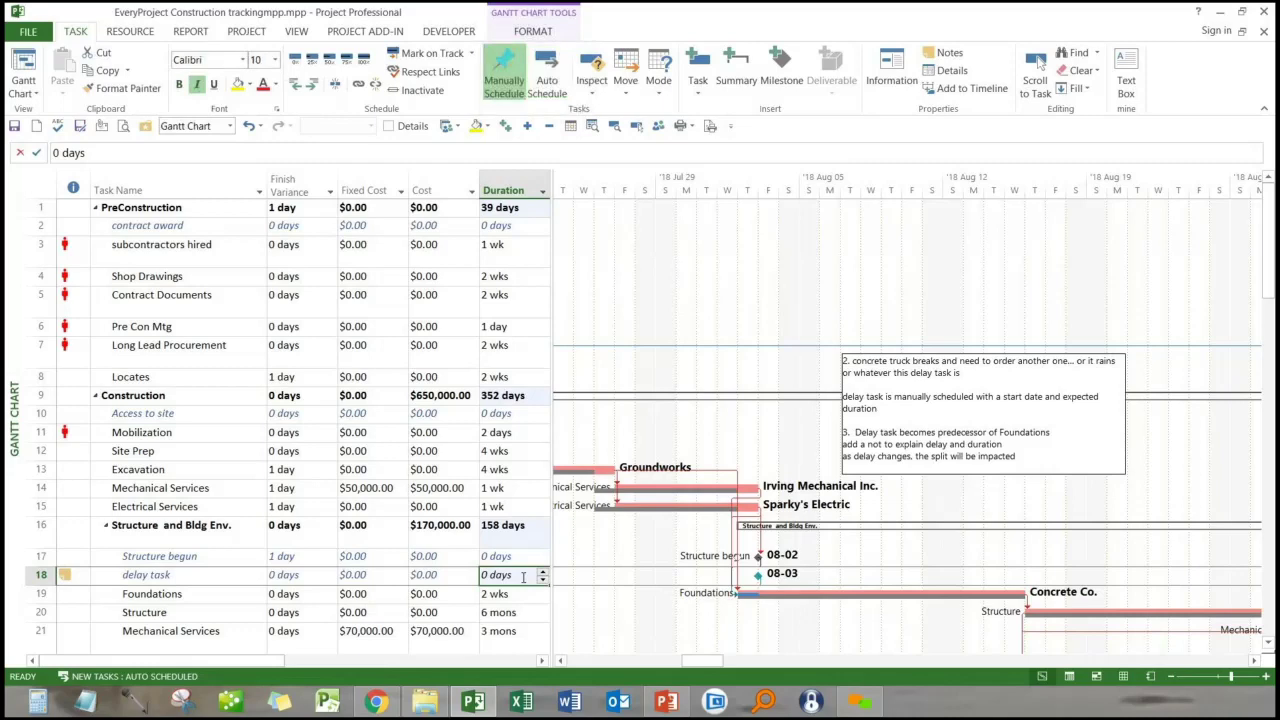
type("5")
key("Return")
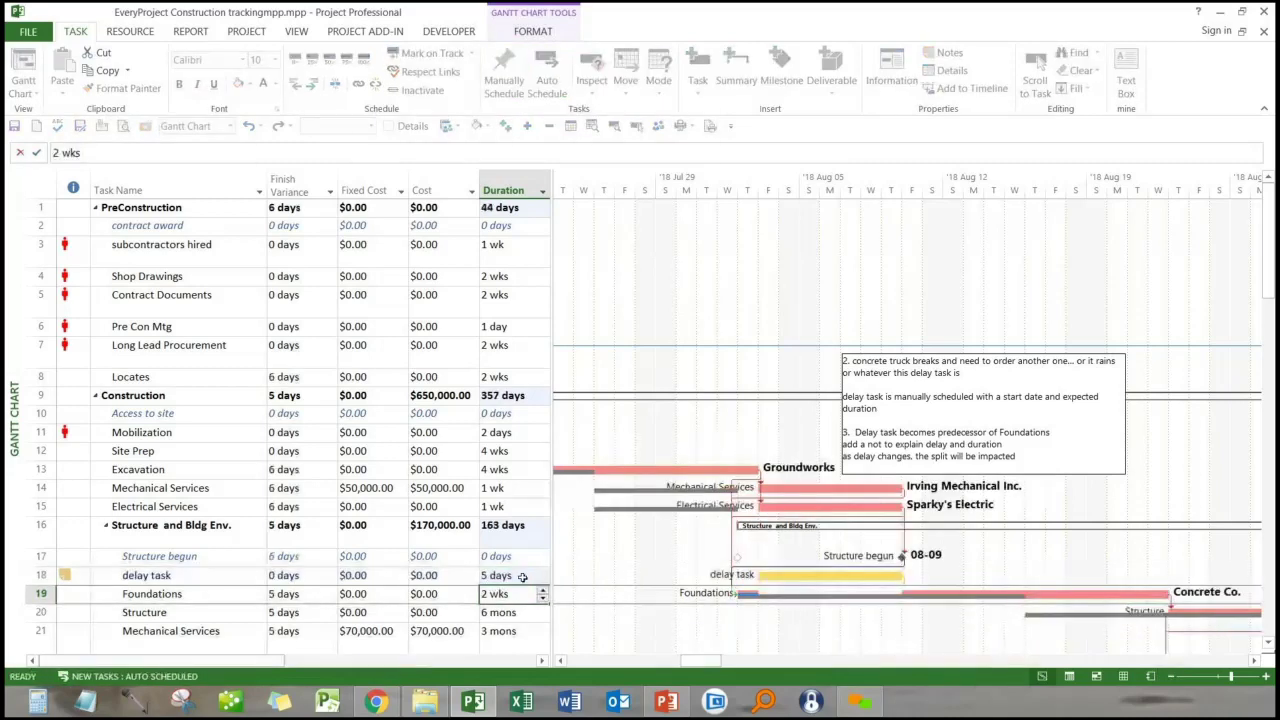